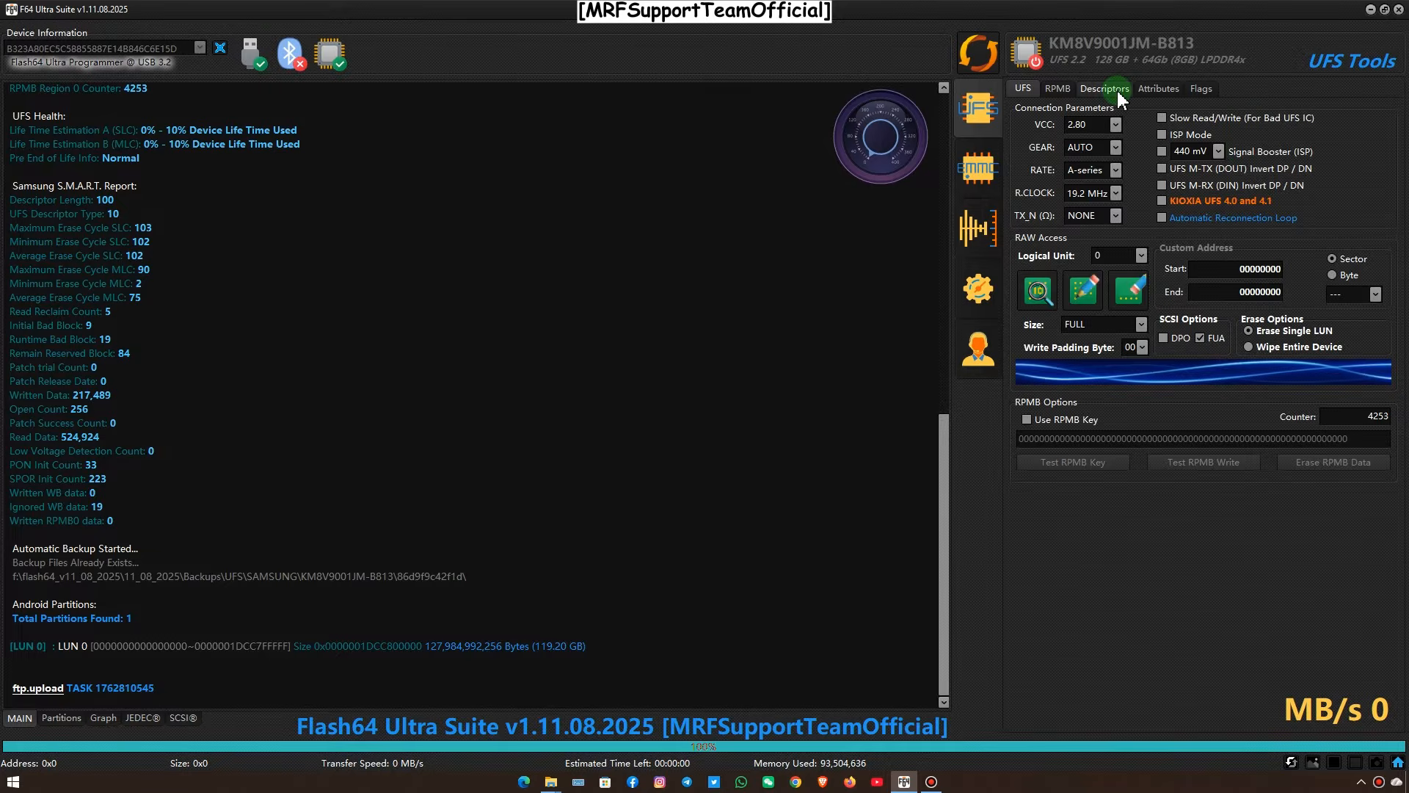
Load provision_samsung_20251110_123308.xml from the chip's backup folder into the configuration descriptor and write the provisioning to the UFS chip
left_click(1080, 114)
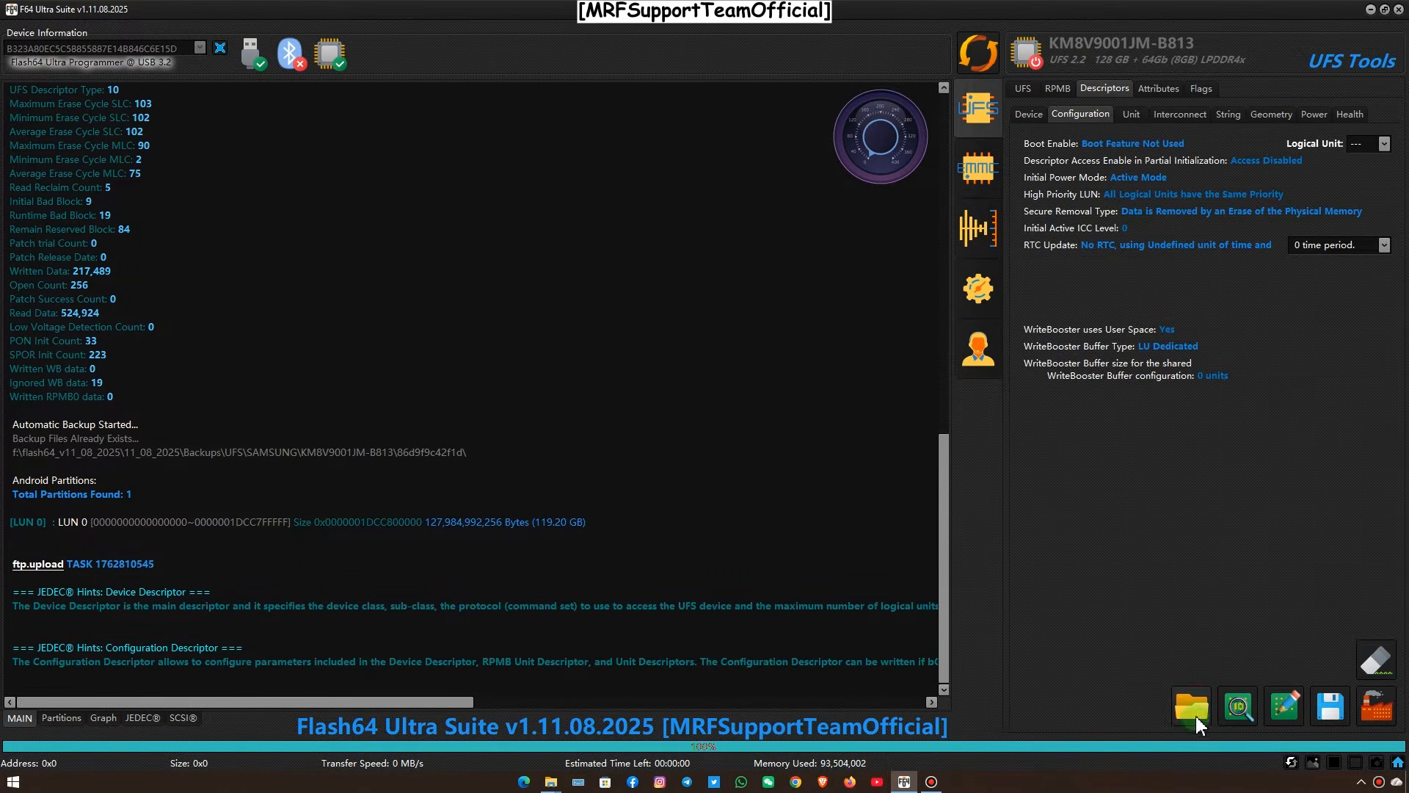
left_click(1194, 712)
left_click(674, 406)
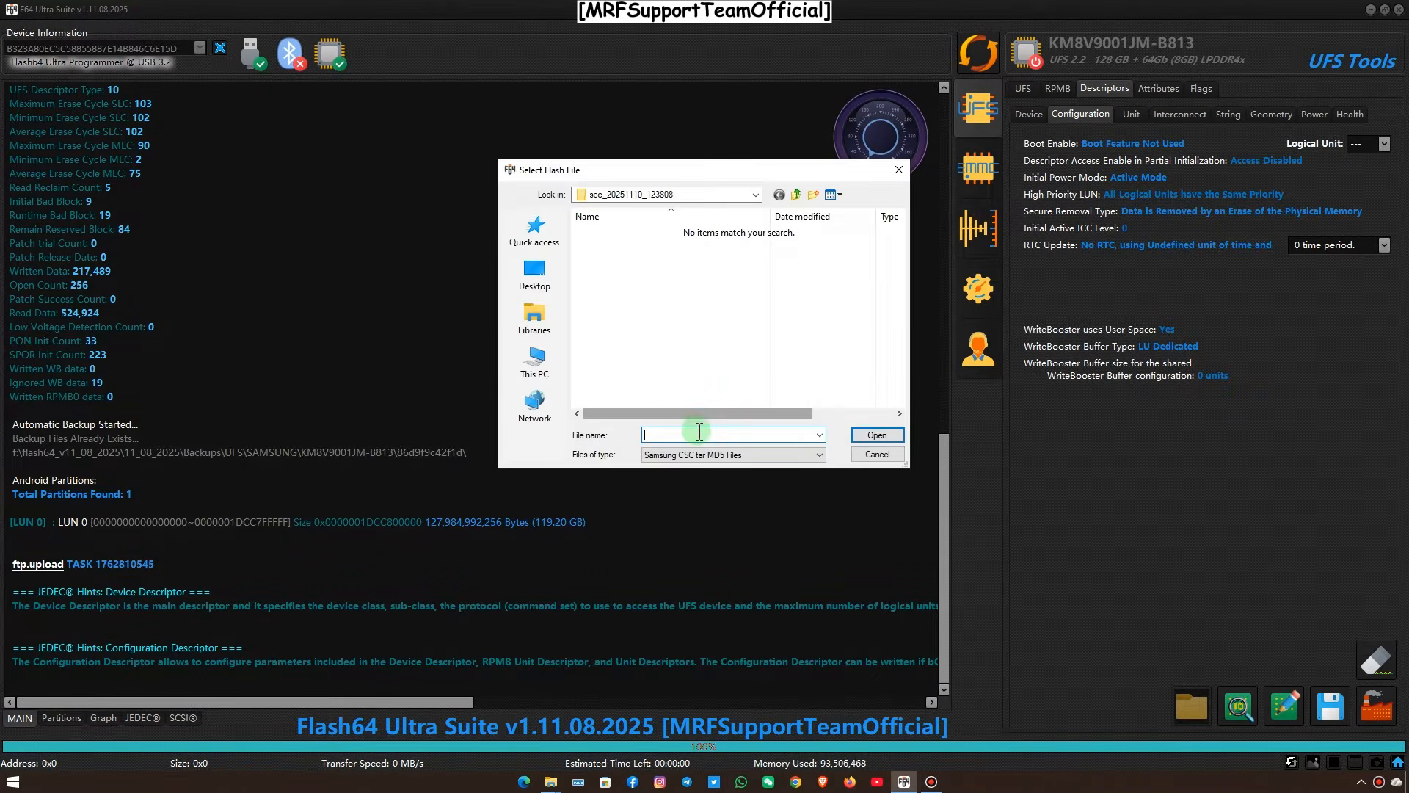
left_click(796, 194)
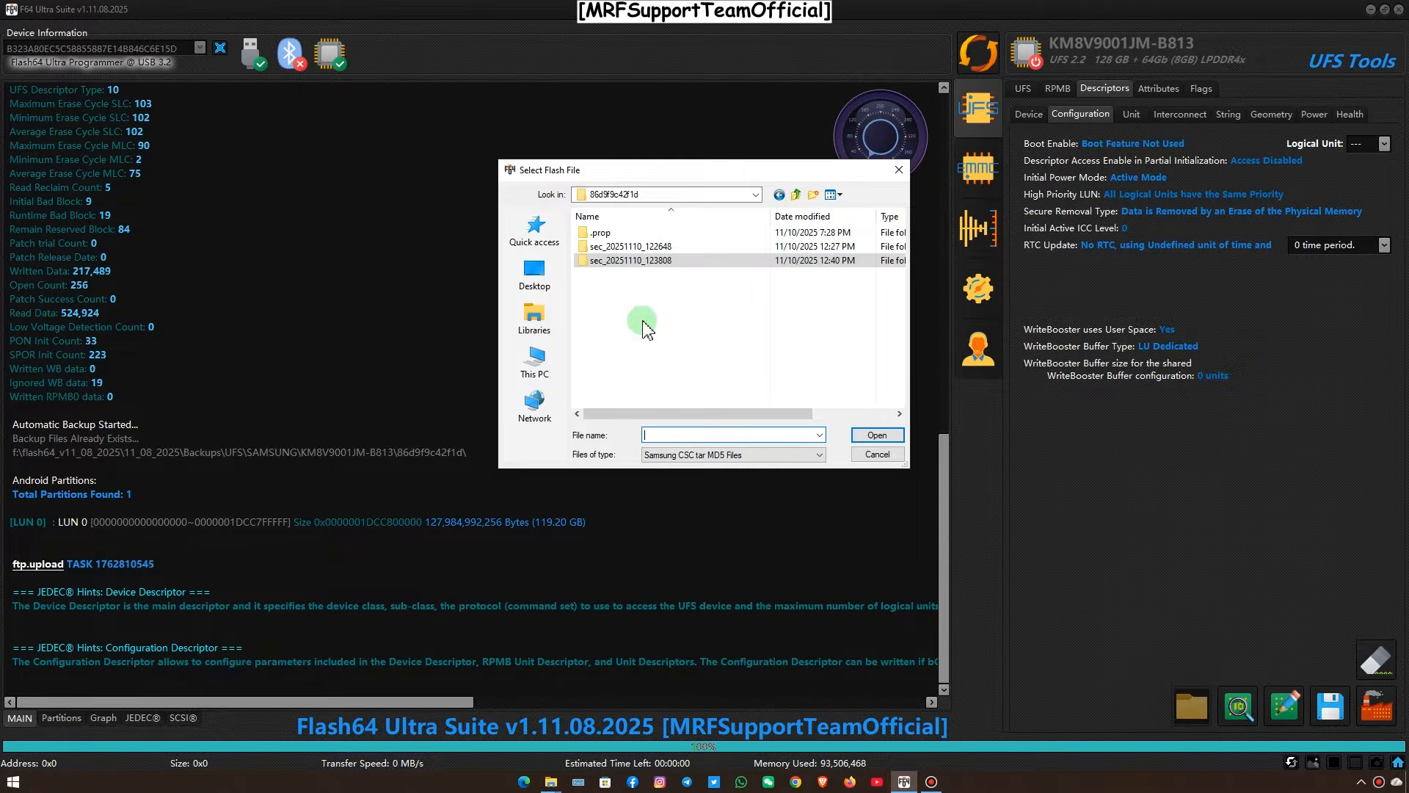
left_click(707, 455)
left_click(678, 496)
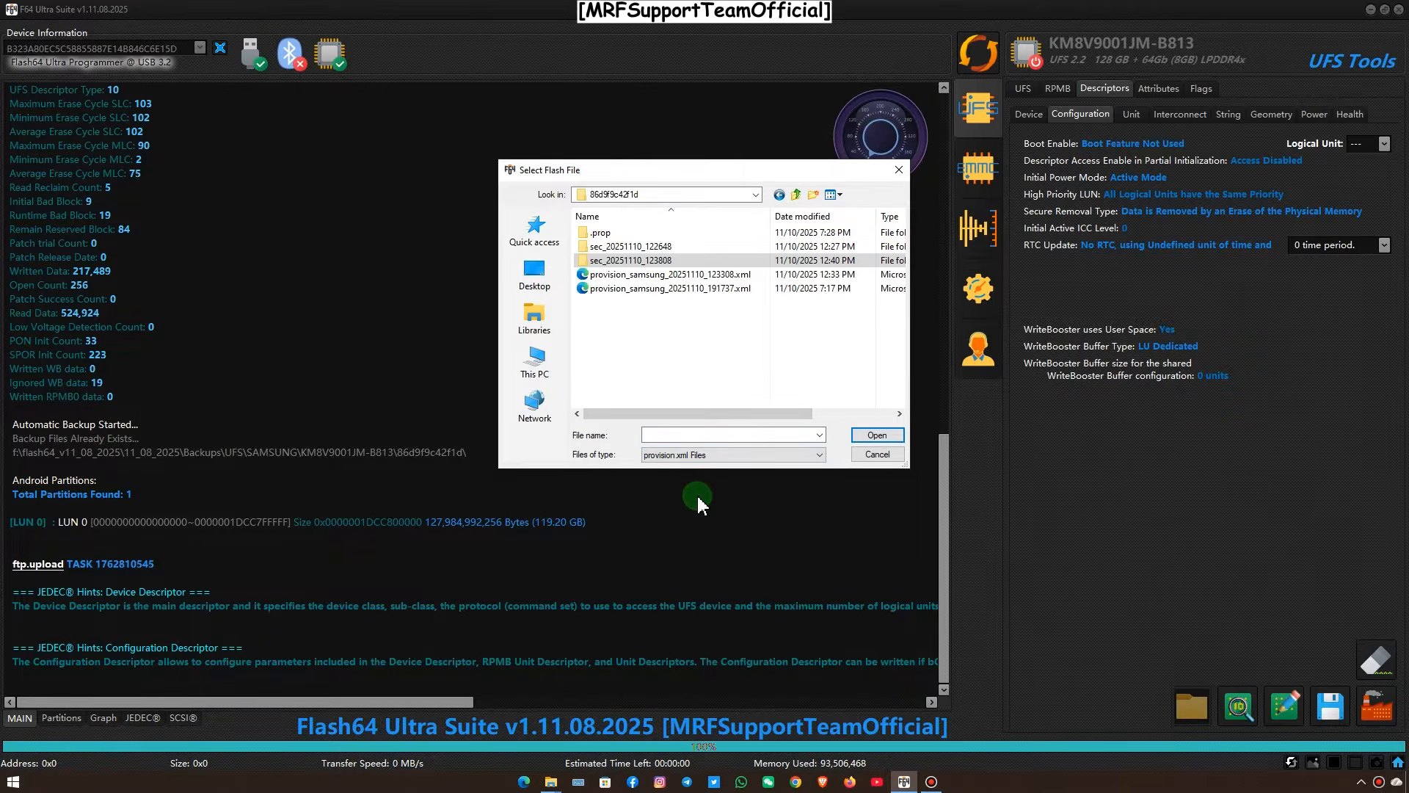
left_click(641, 274)
double_click(640, 274)
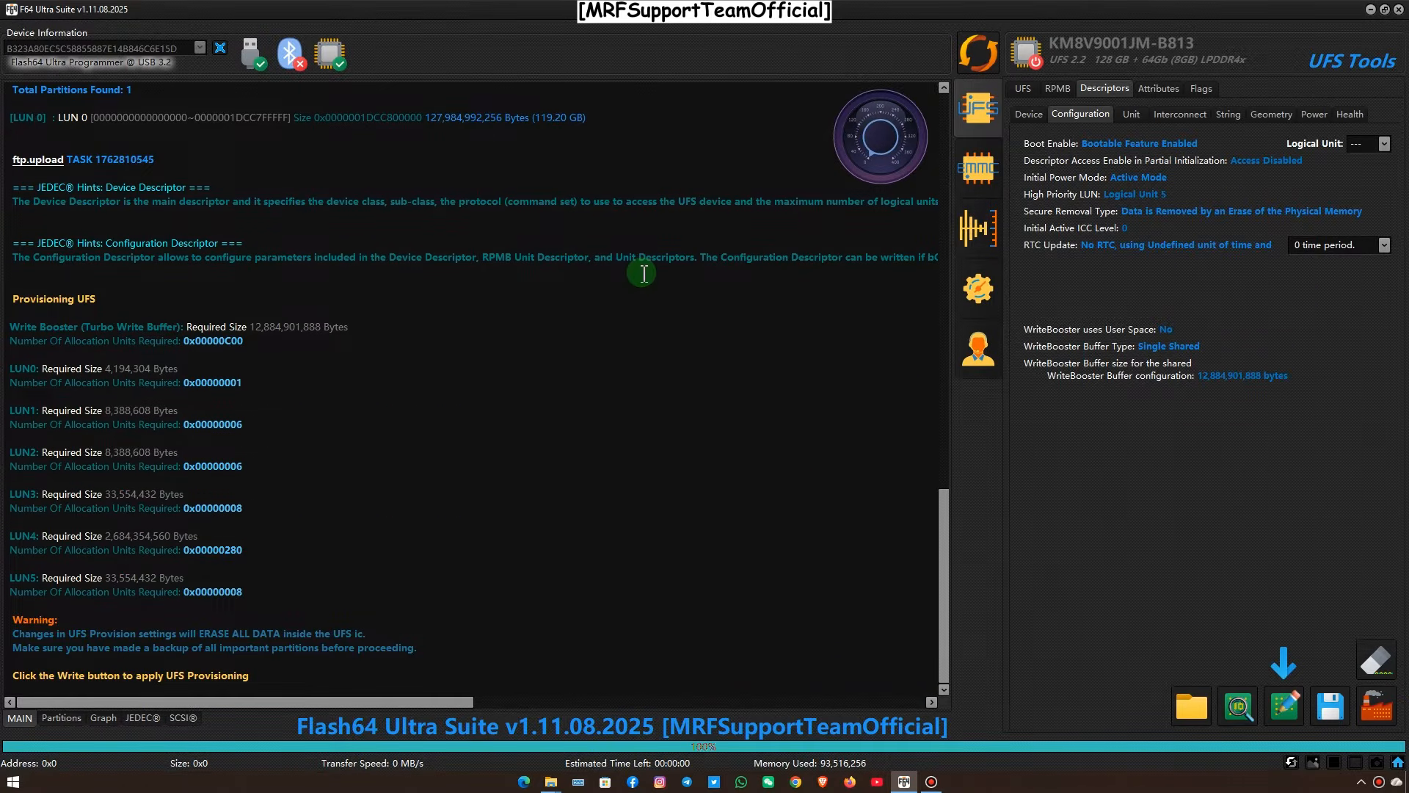
left_click(1286, 706)
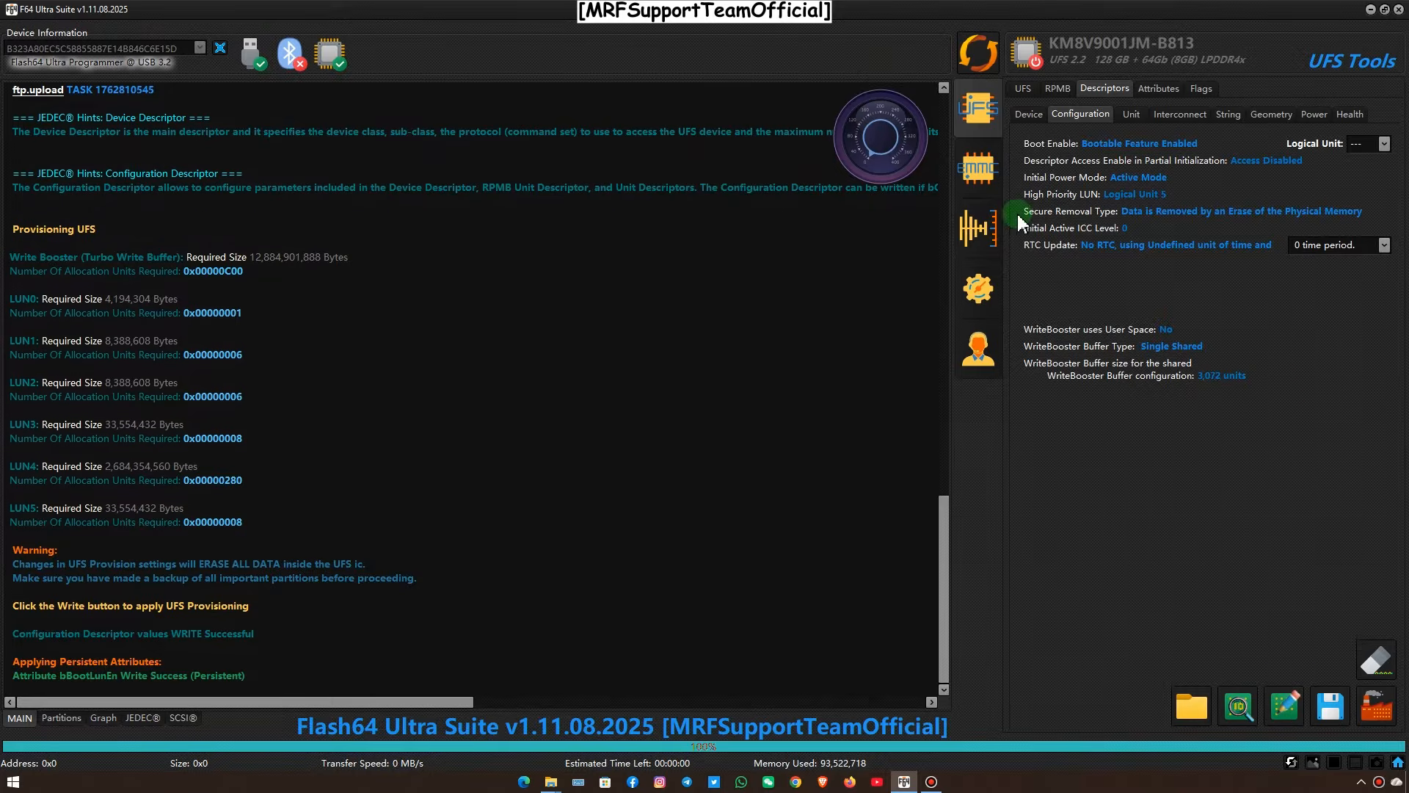
left_click(1022, 88)
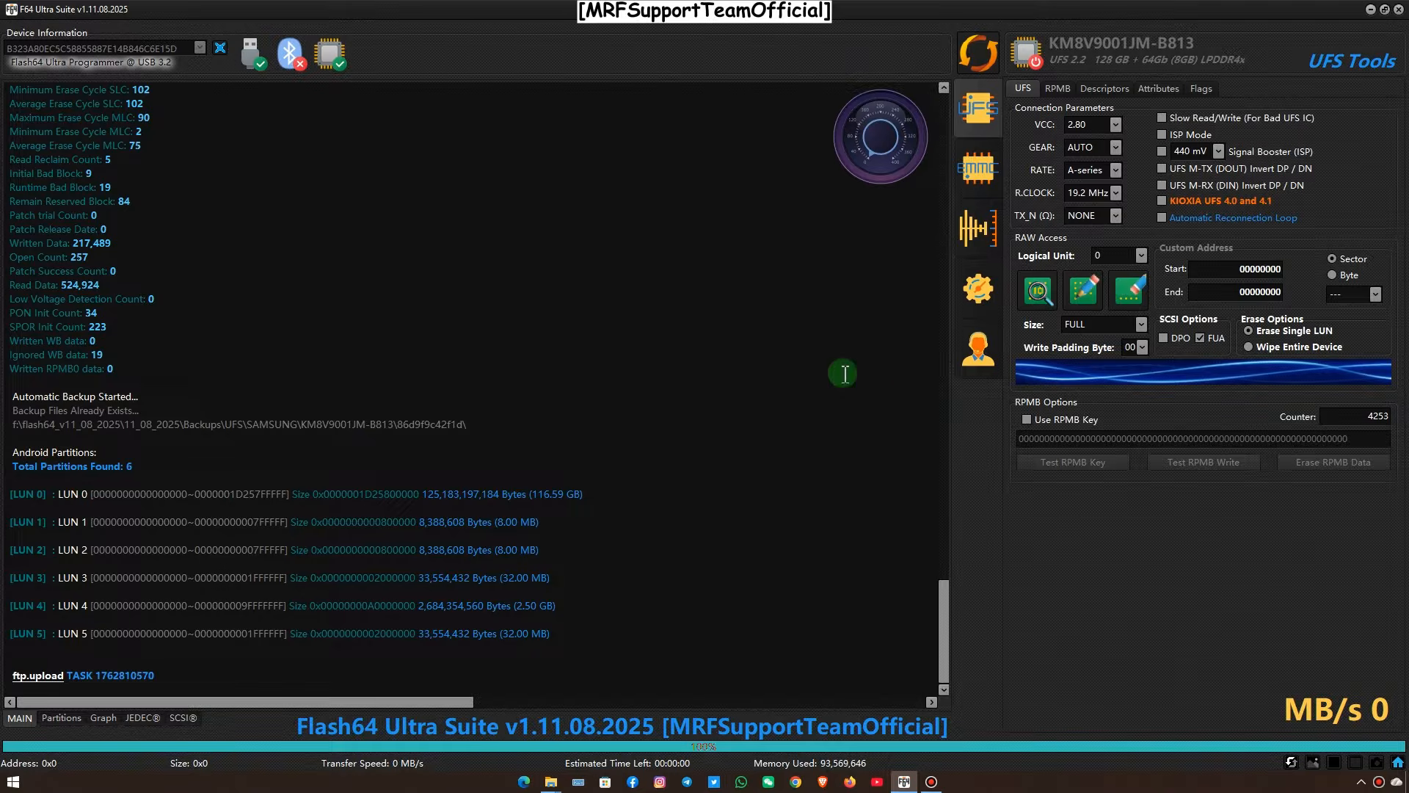
Load the Qualcomm GPT file gpt_main0.bin for LUN 0 from the vivo V40 Lite downgrade folder, including the GPT files for the other partitions
left_click(63, 718)
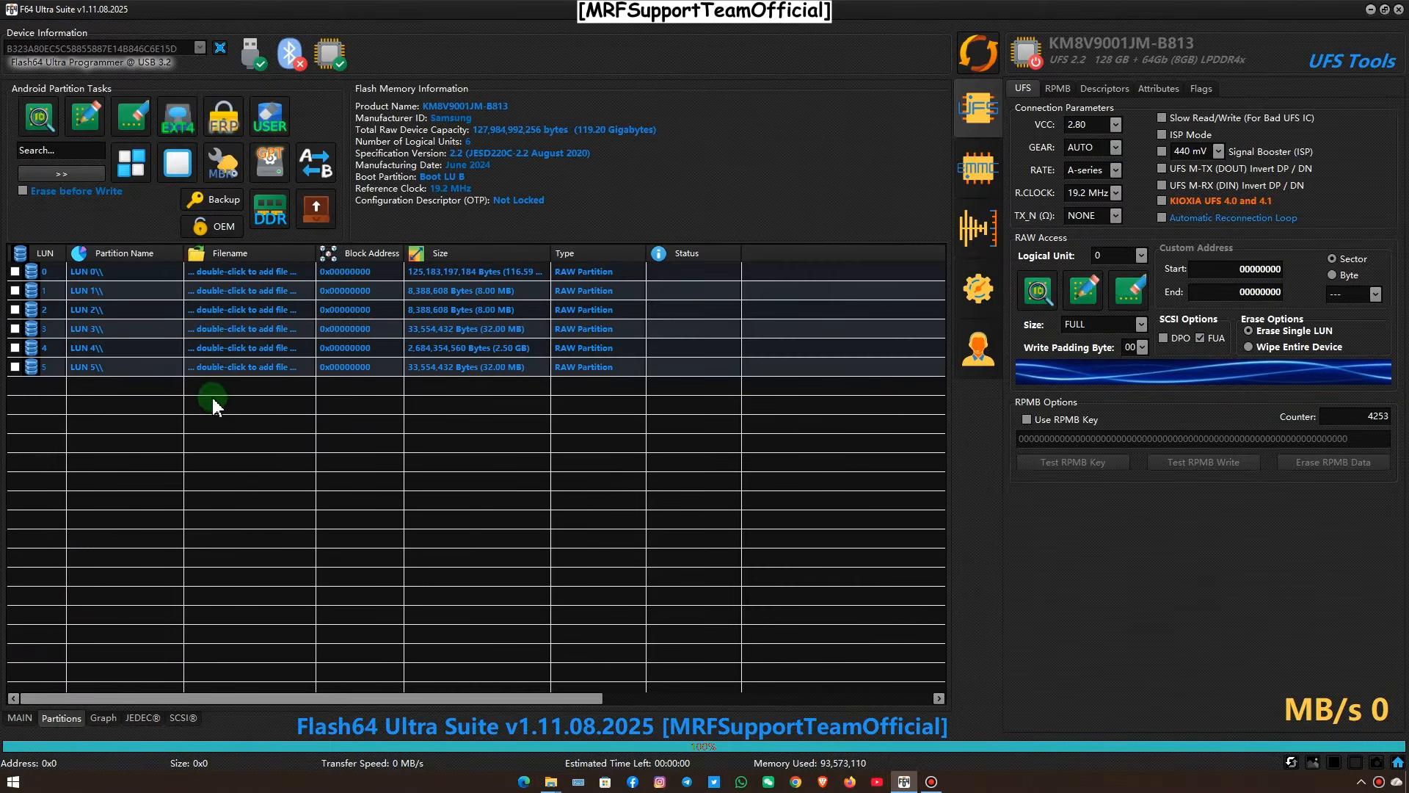
double_click(246, 273)
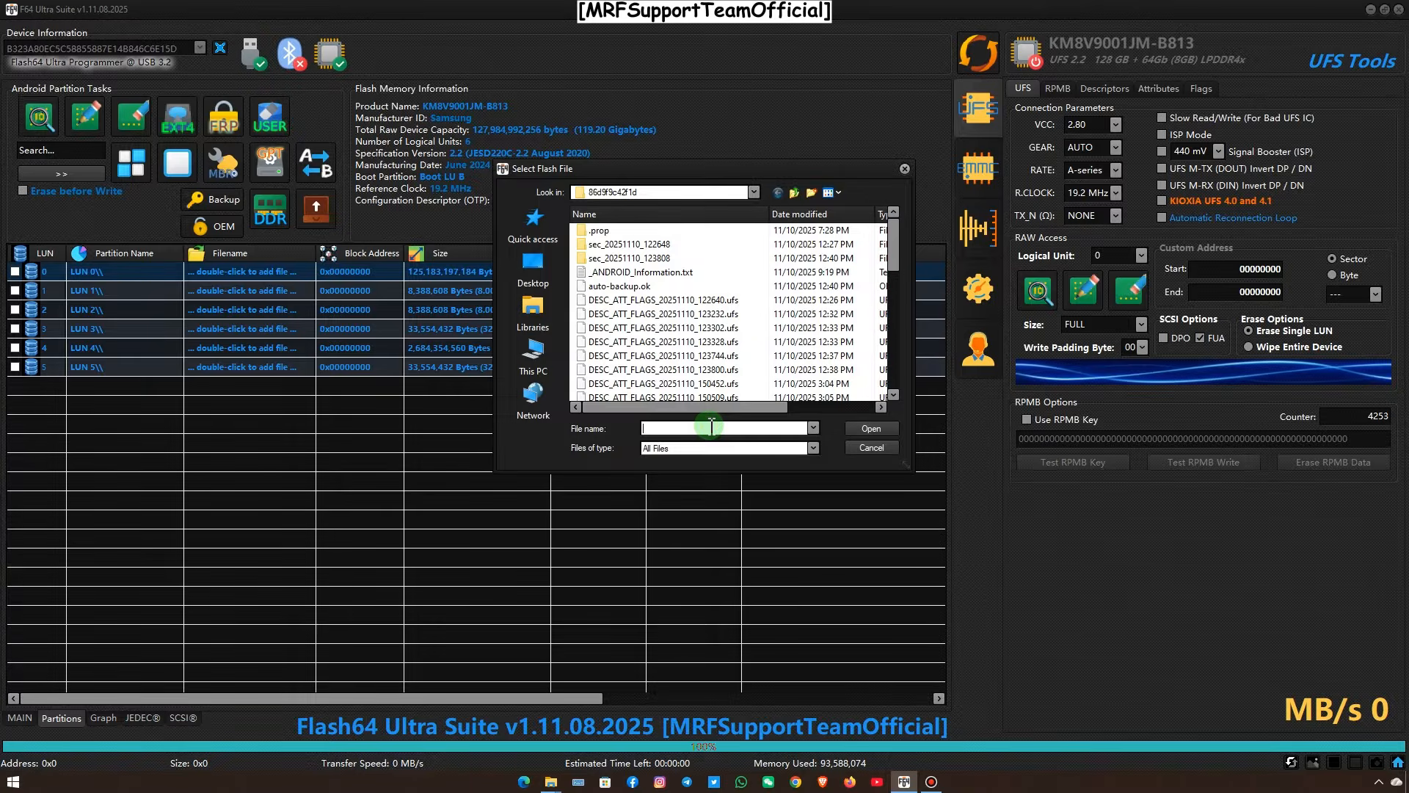
key("ctrl+v")
left_click(869, 428)
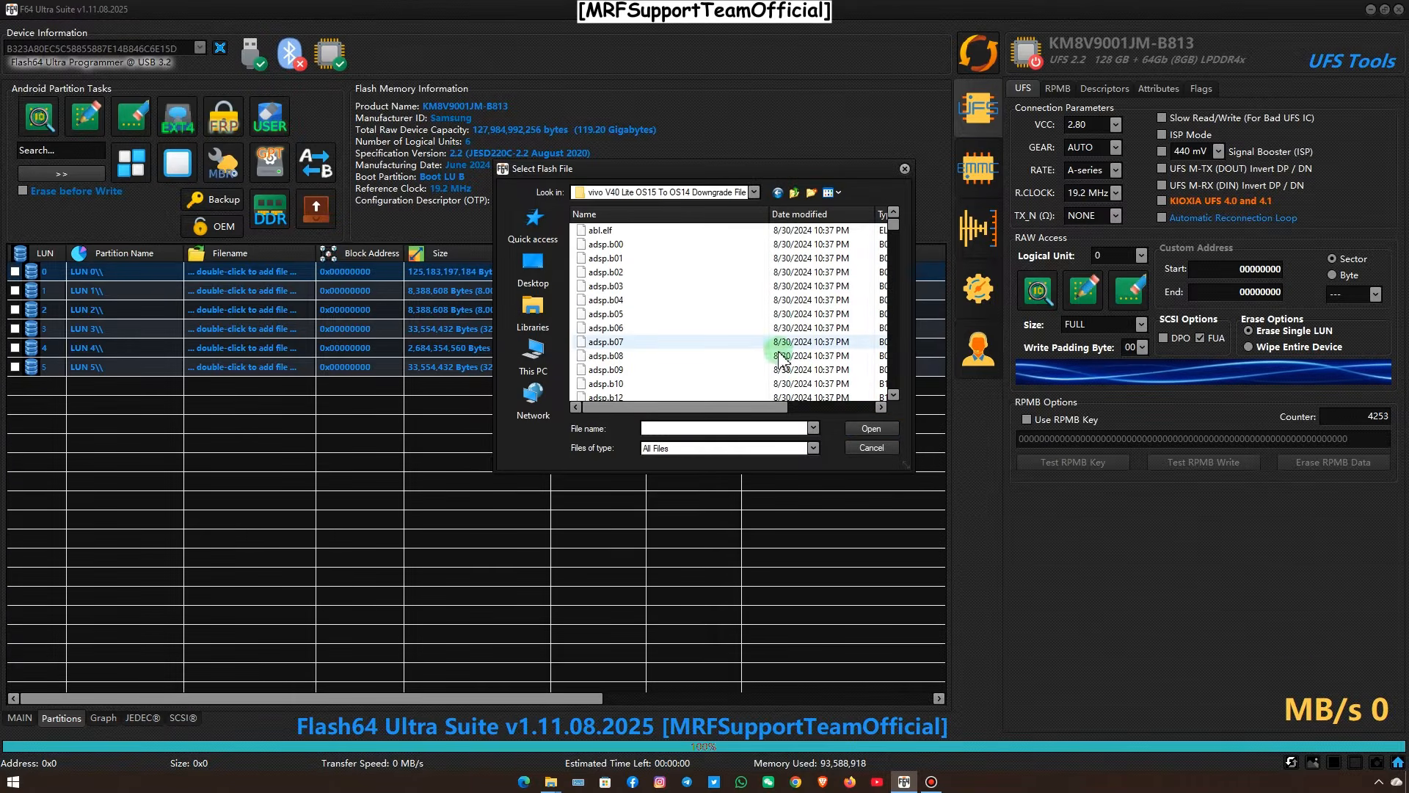
left_click(813, 448)
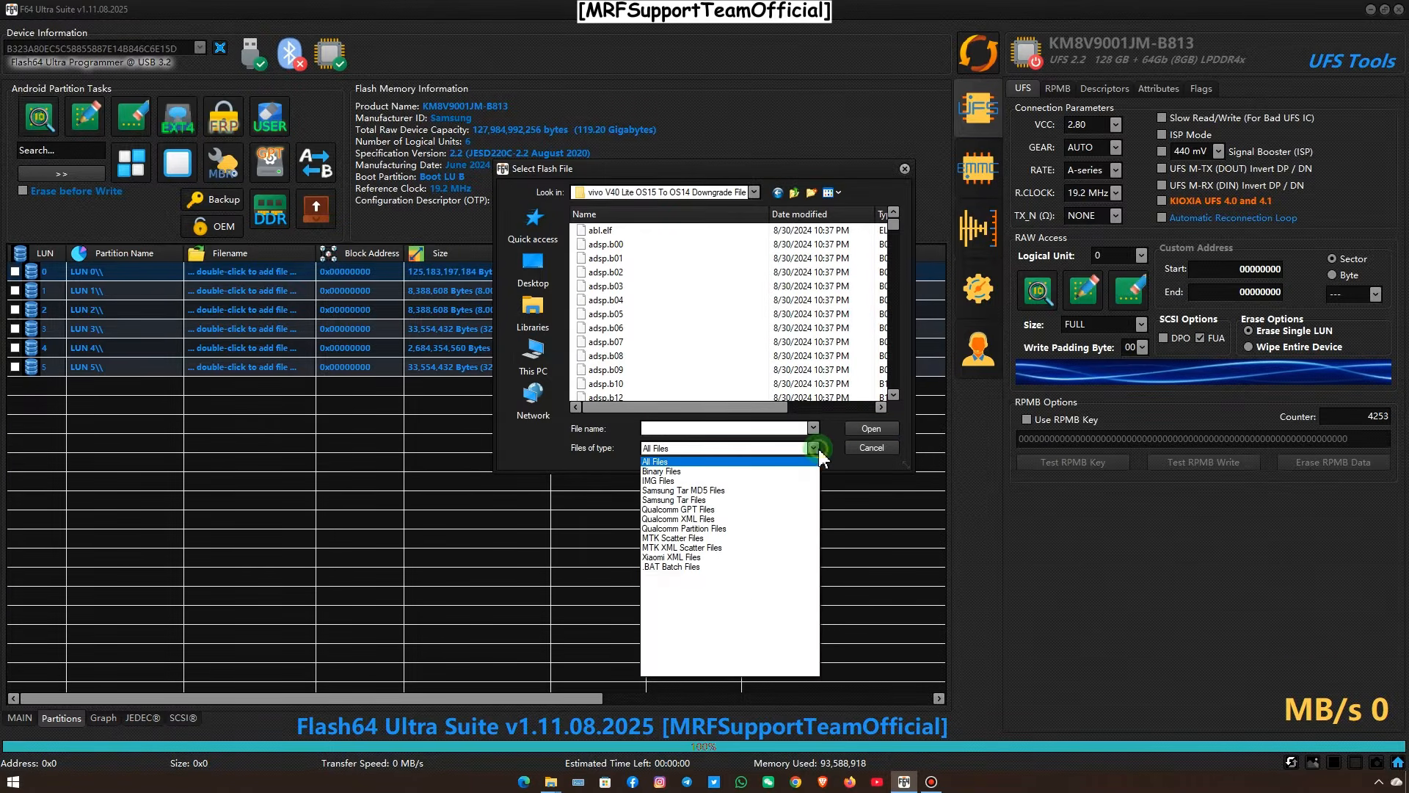
left_click(727, 509)
double_click(620, 230)
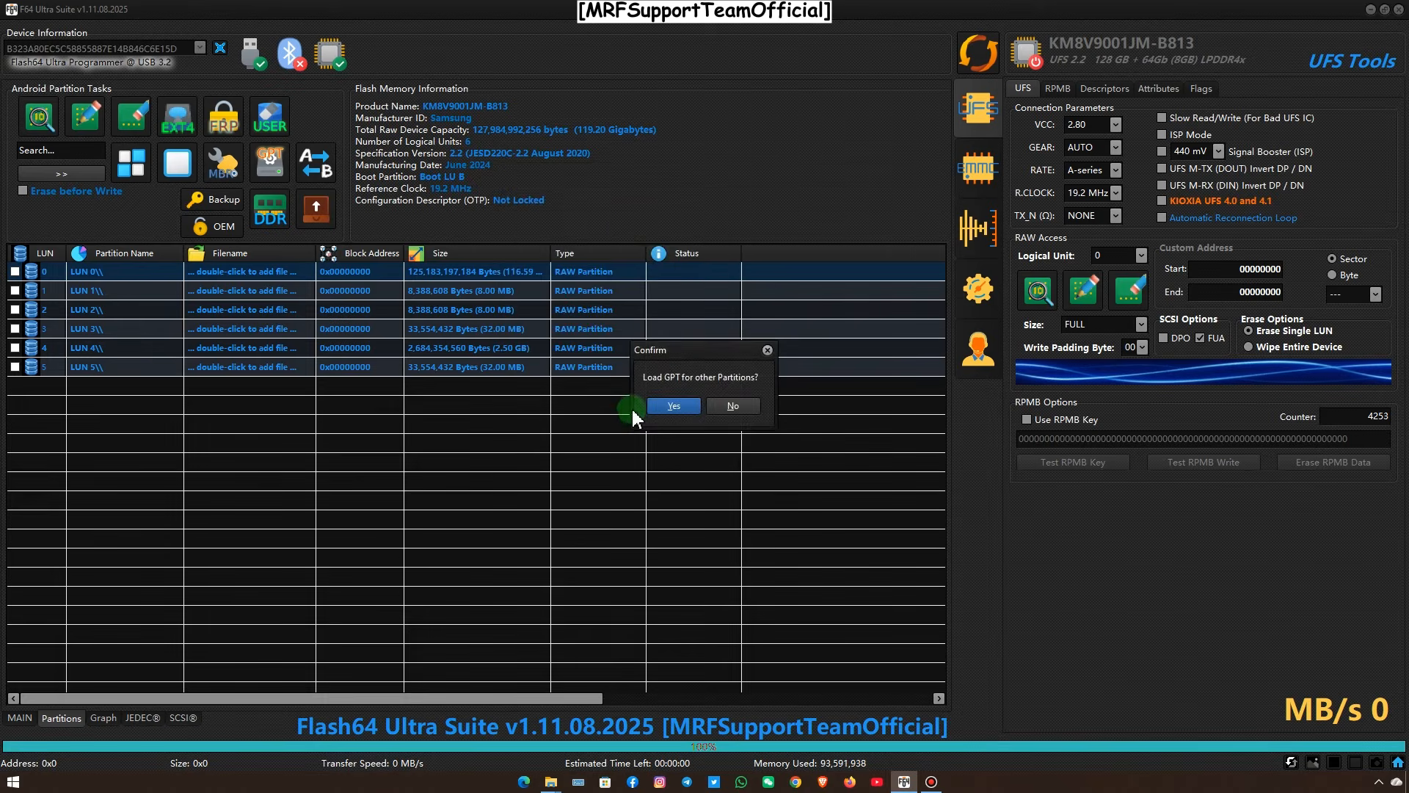
left_click(675, 406)
Check the loaded tasks, write the GPT files to LUNs 0 to 5, and reconnect the UFS chip
left_click(20, 718)
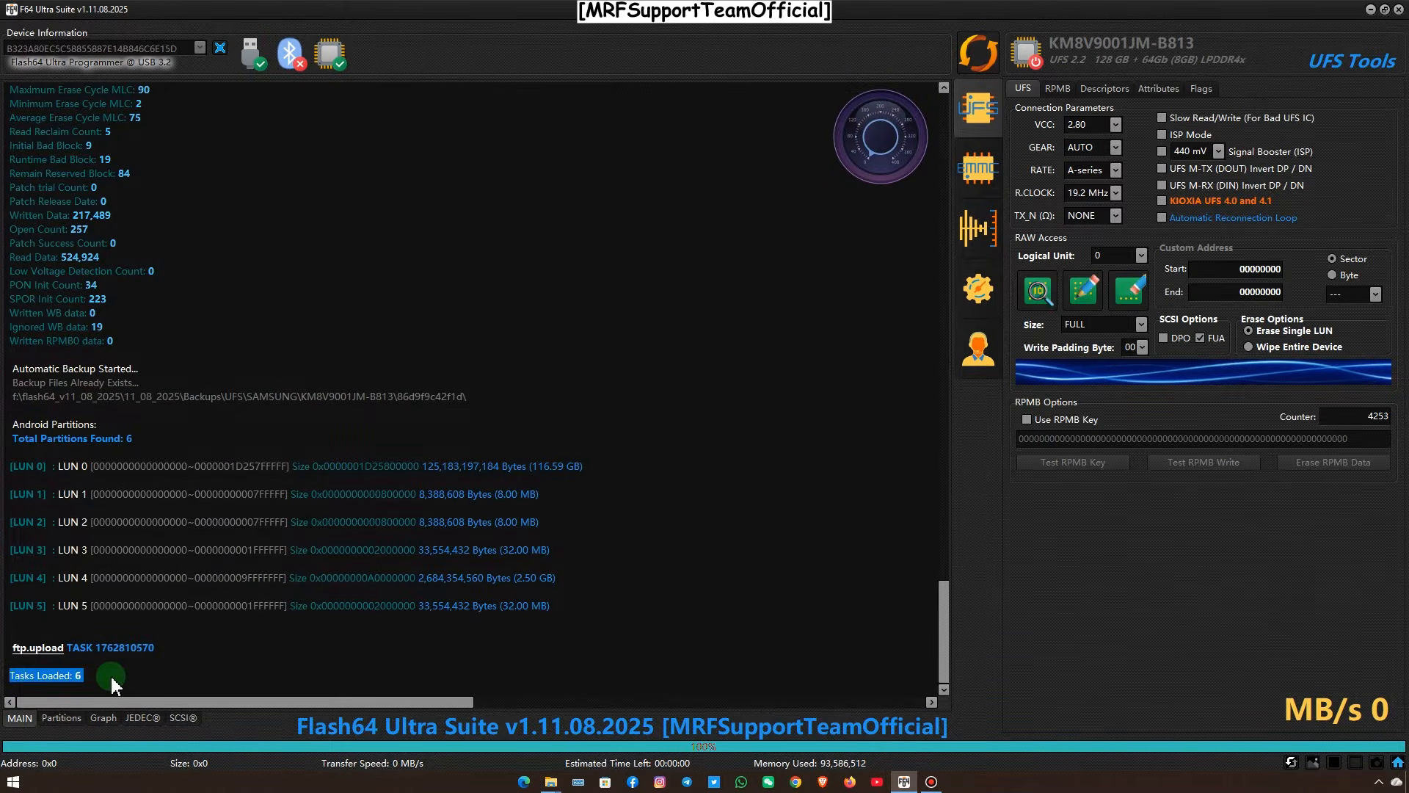
left_click(61, 717)
left_click(83, 117)
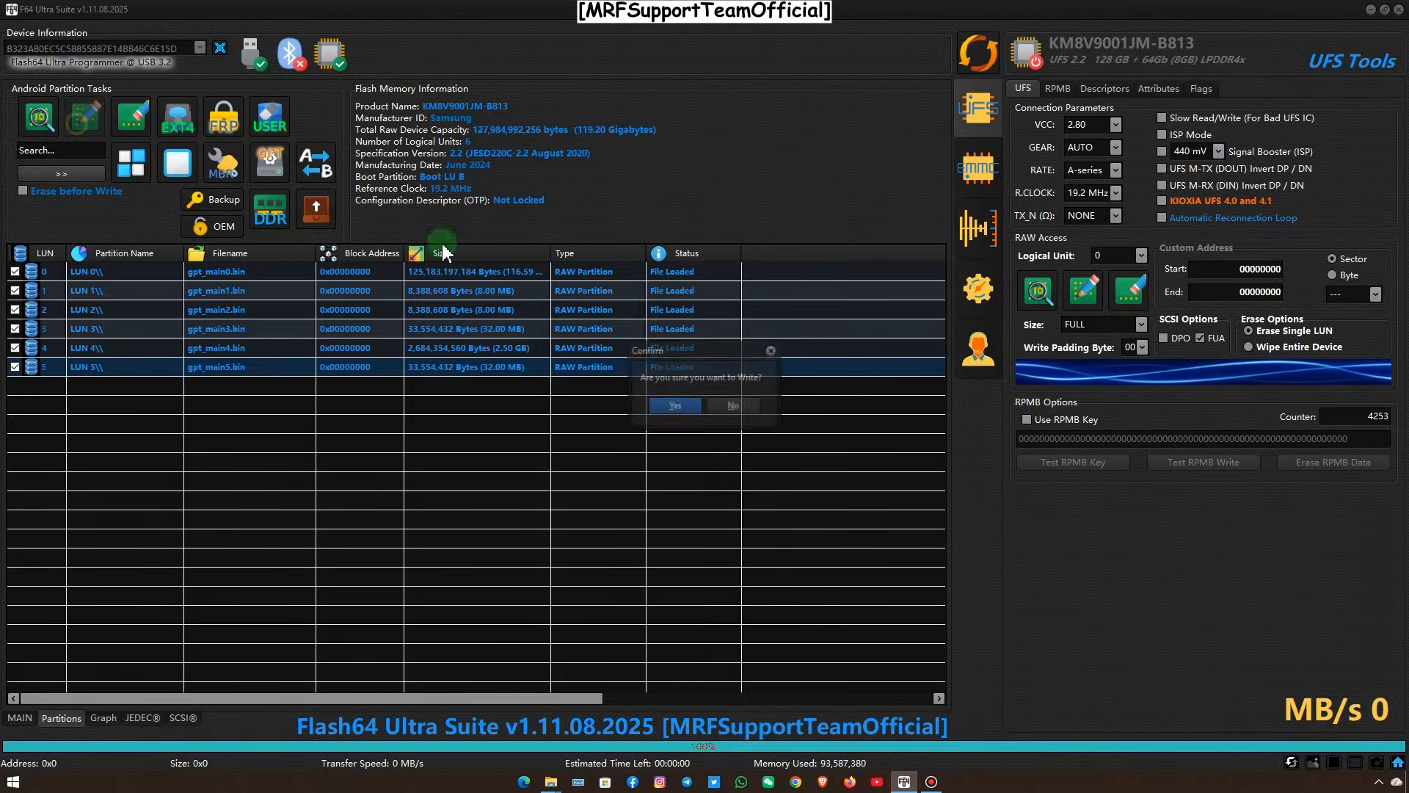
left_click(671, 408)
left_click(20, 718)
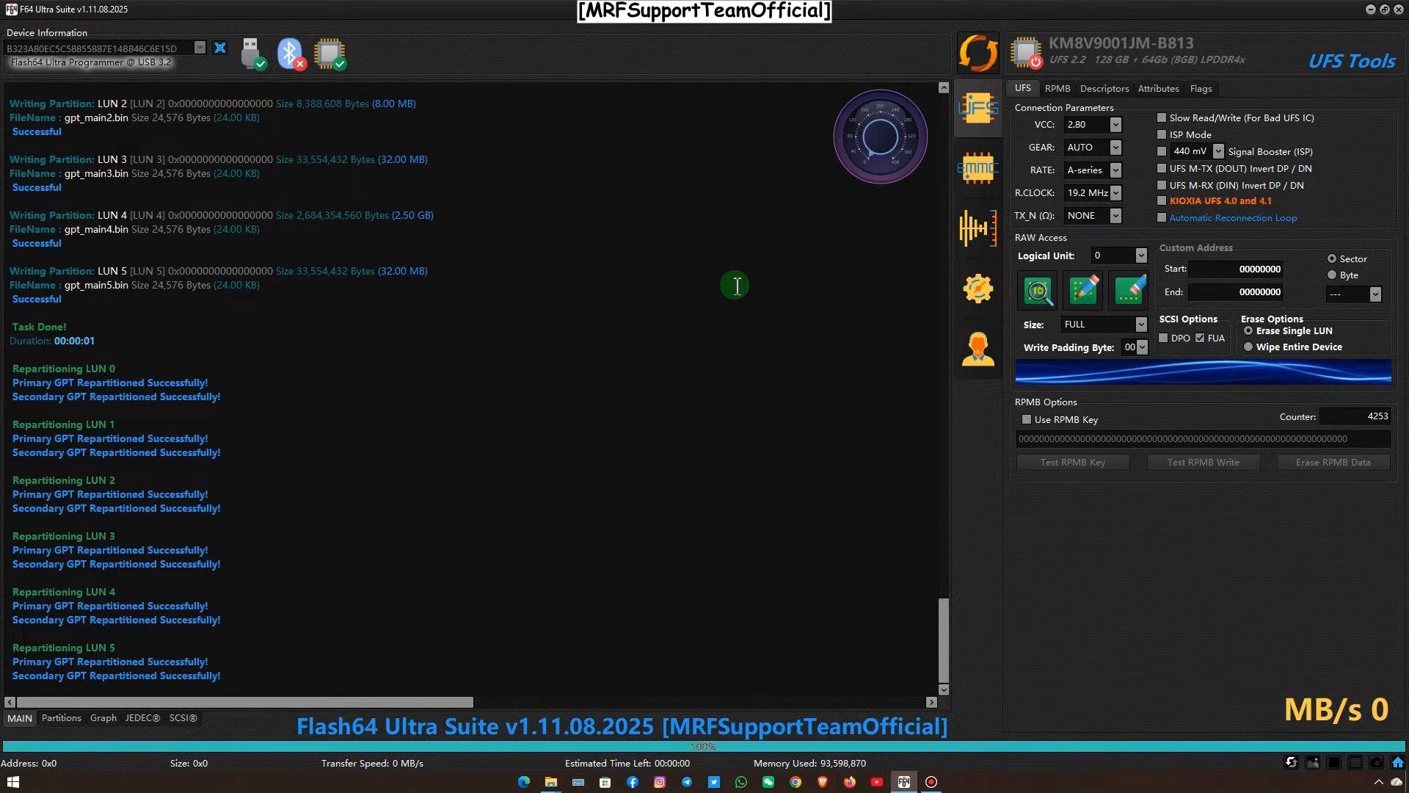
left_click(979, 49)
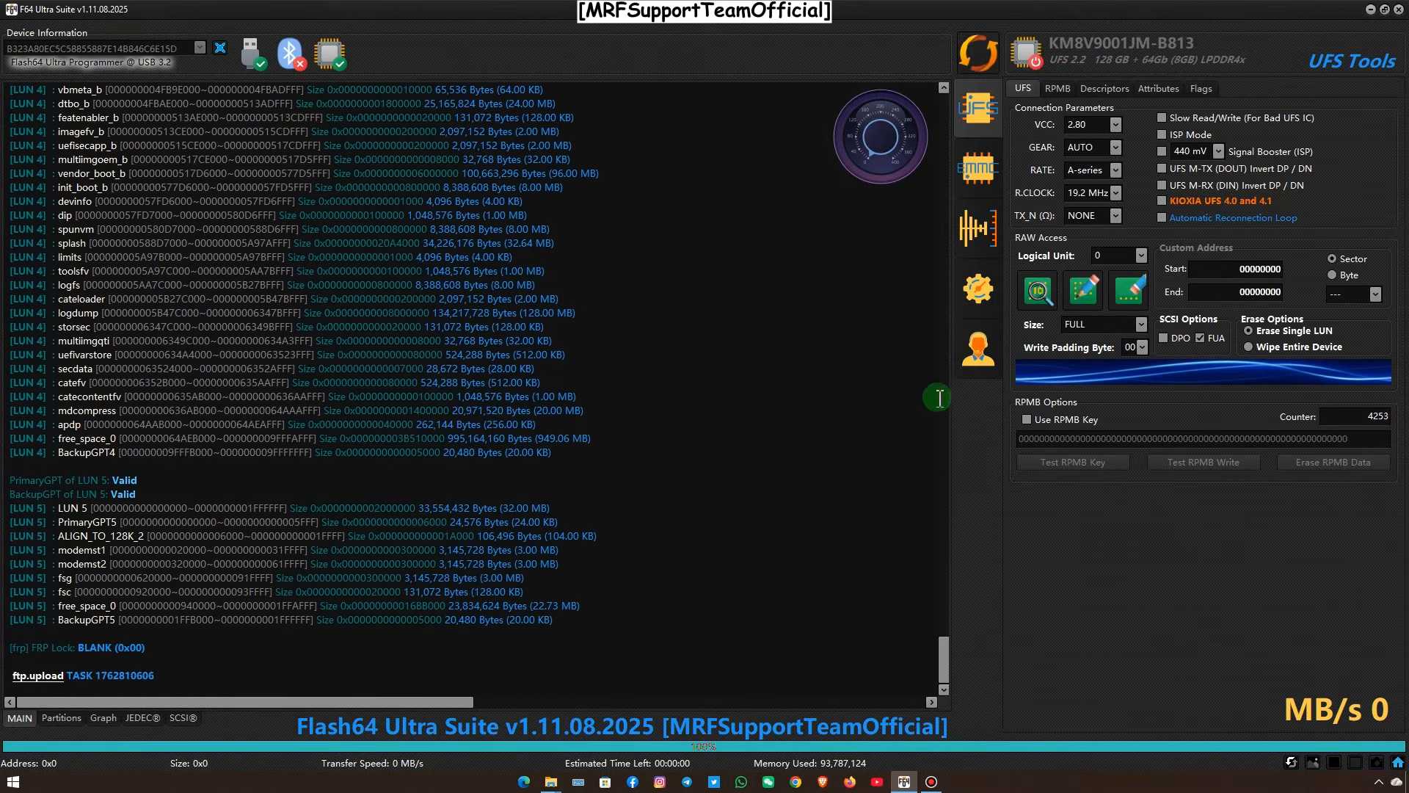
Load the Qualcomm XML firmware file for LUN 0 from the vivo V40 Lite downgrade folder, including the XML files for the other partitions
left_click(59, 717)
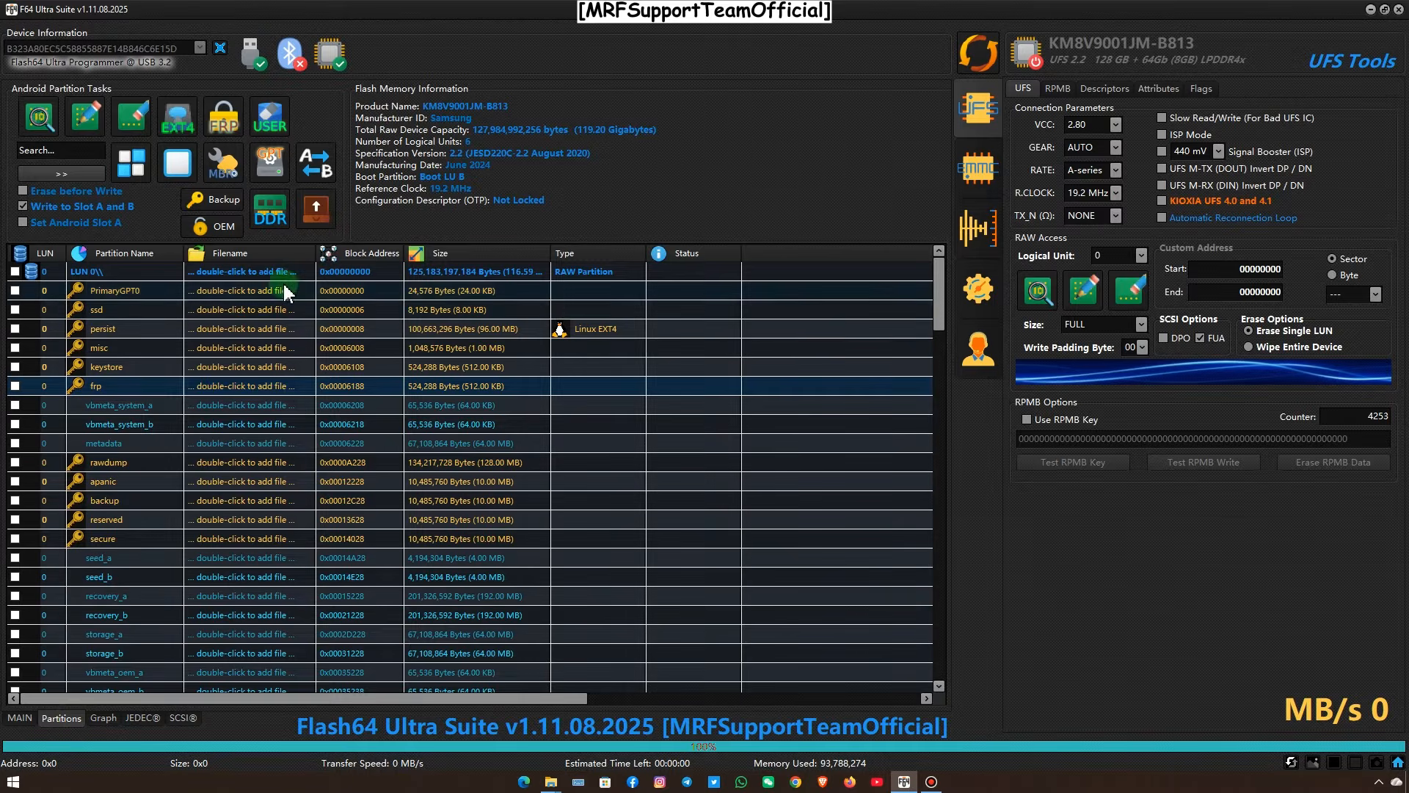
double_click(261, 273)
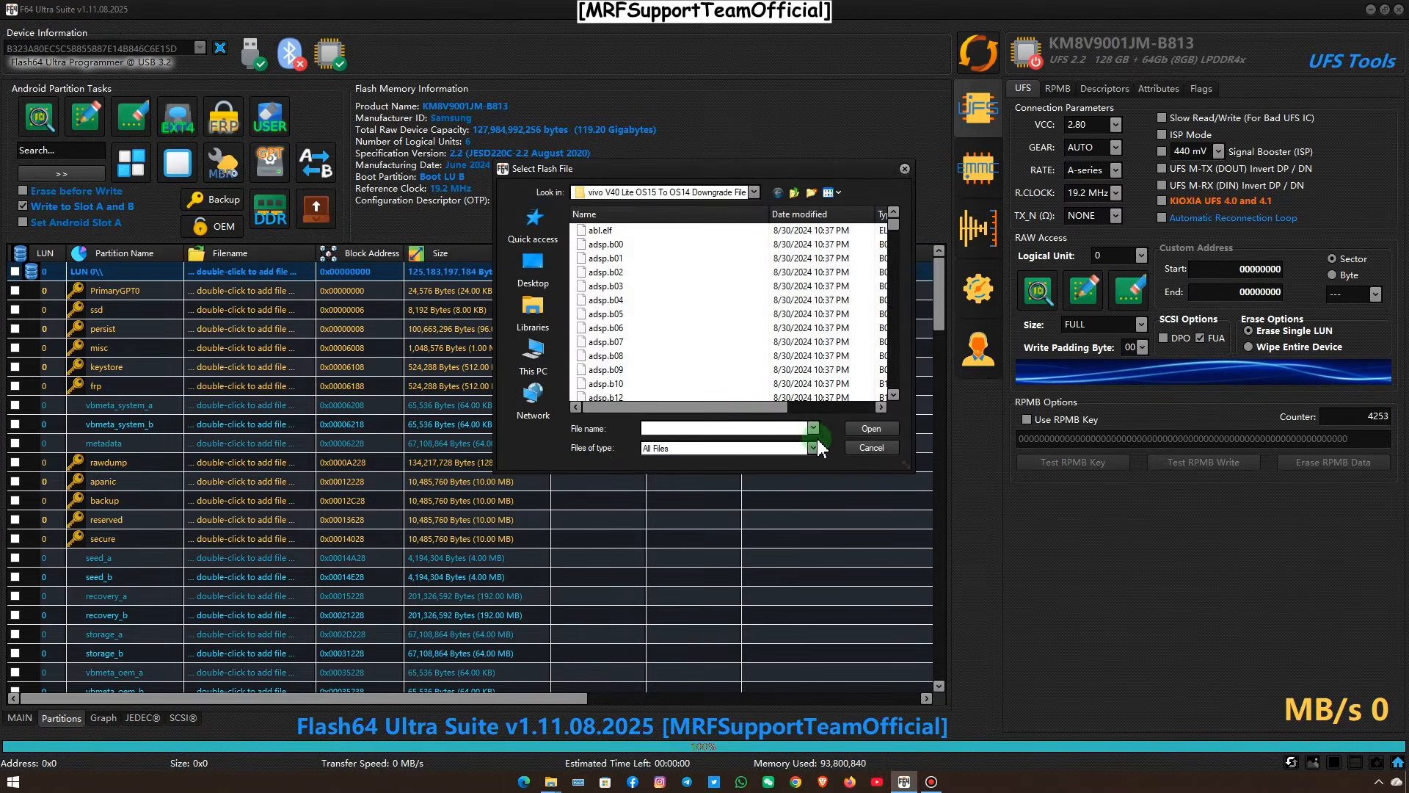
left_click(813, 446)
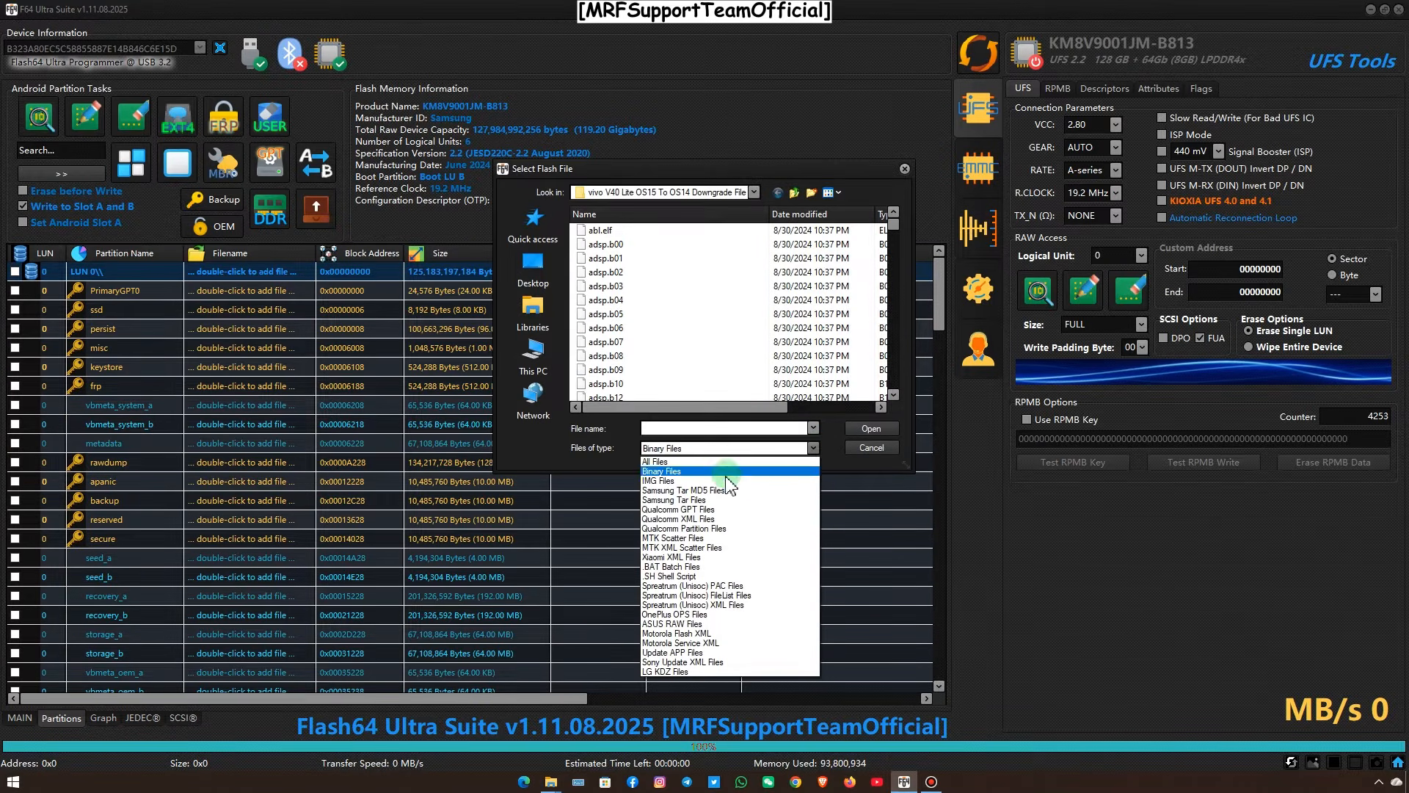
left_click(683, 519)
double_click(679, 342)
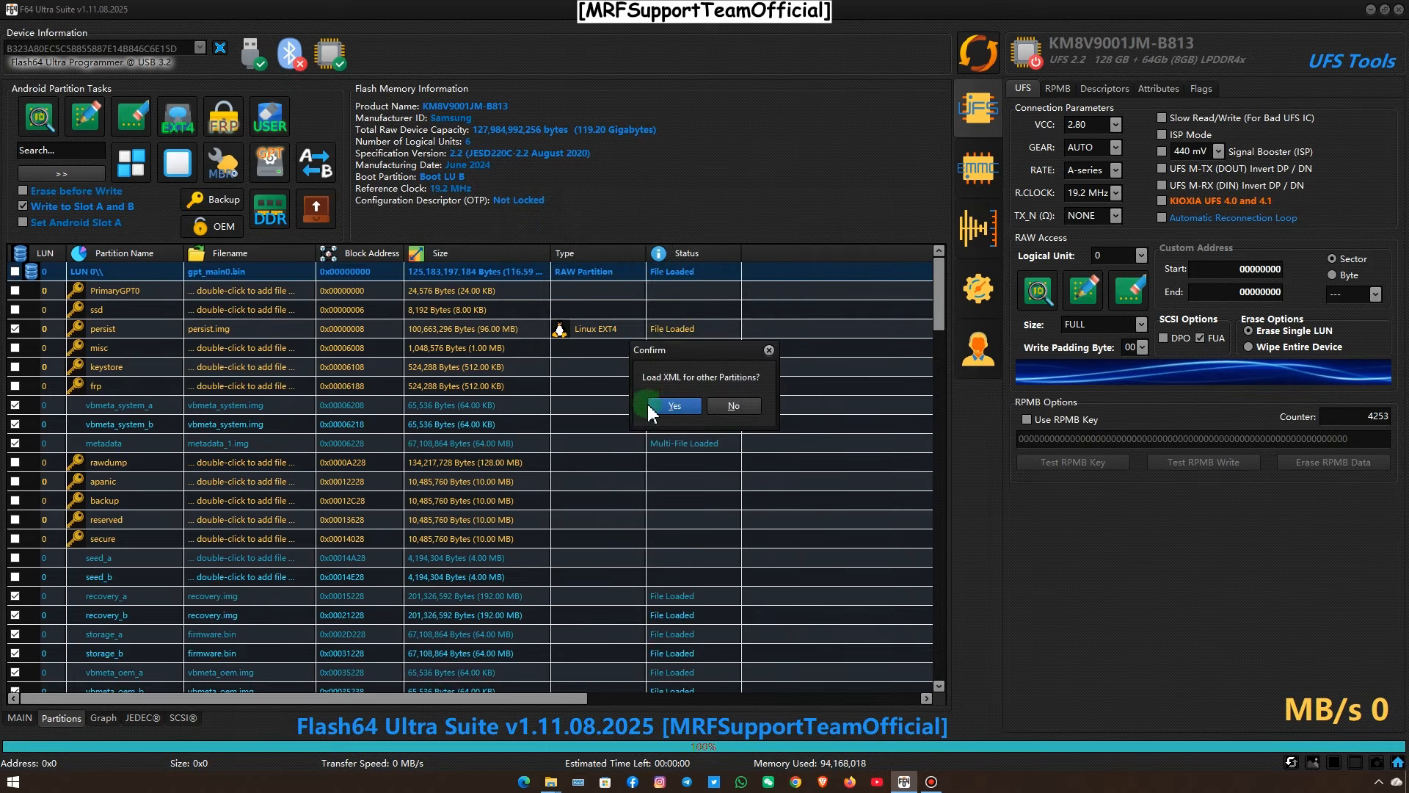
left_click(659, 404)
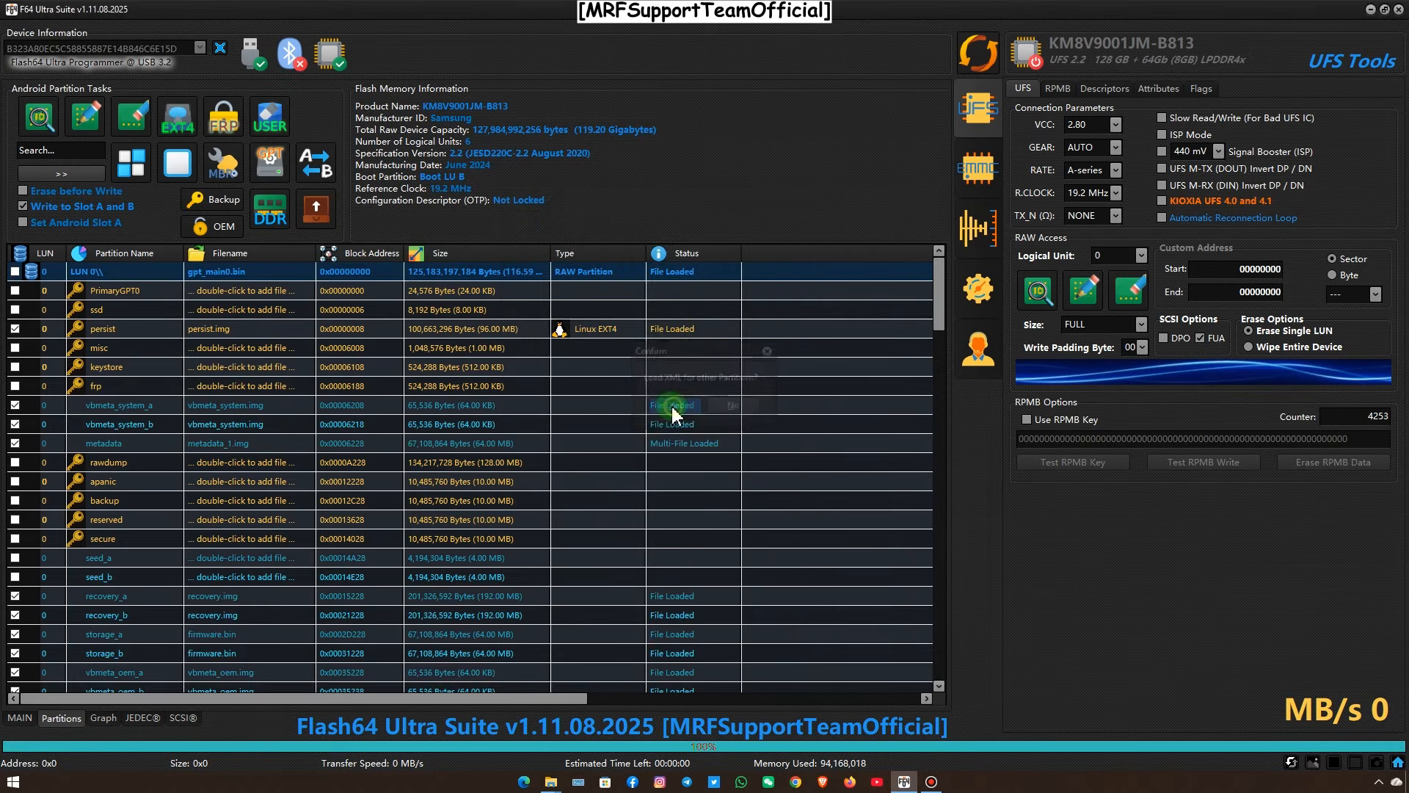
Check the loaded tasks and write the firmware files to the partitions, including userdata, with the log in view
left_click(20, 718)
left_click_drag(14, 675, 128, 671)
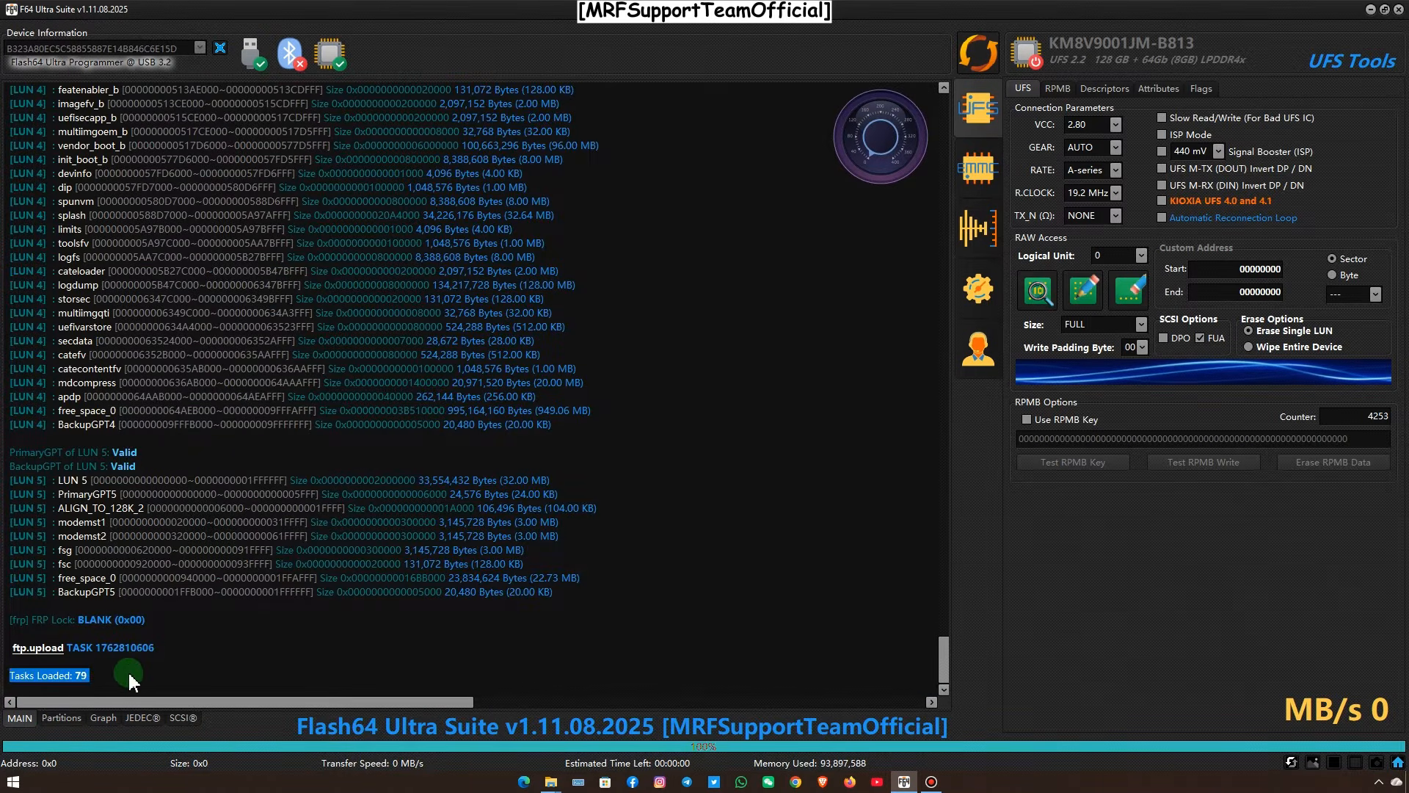
left_click(56, 722)
left_click(85, 116)
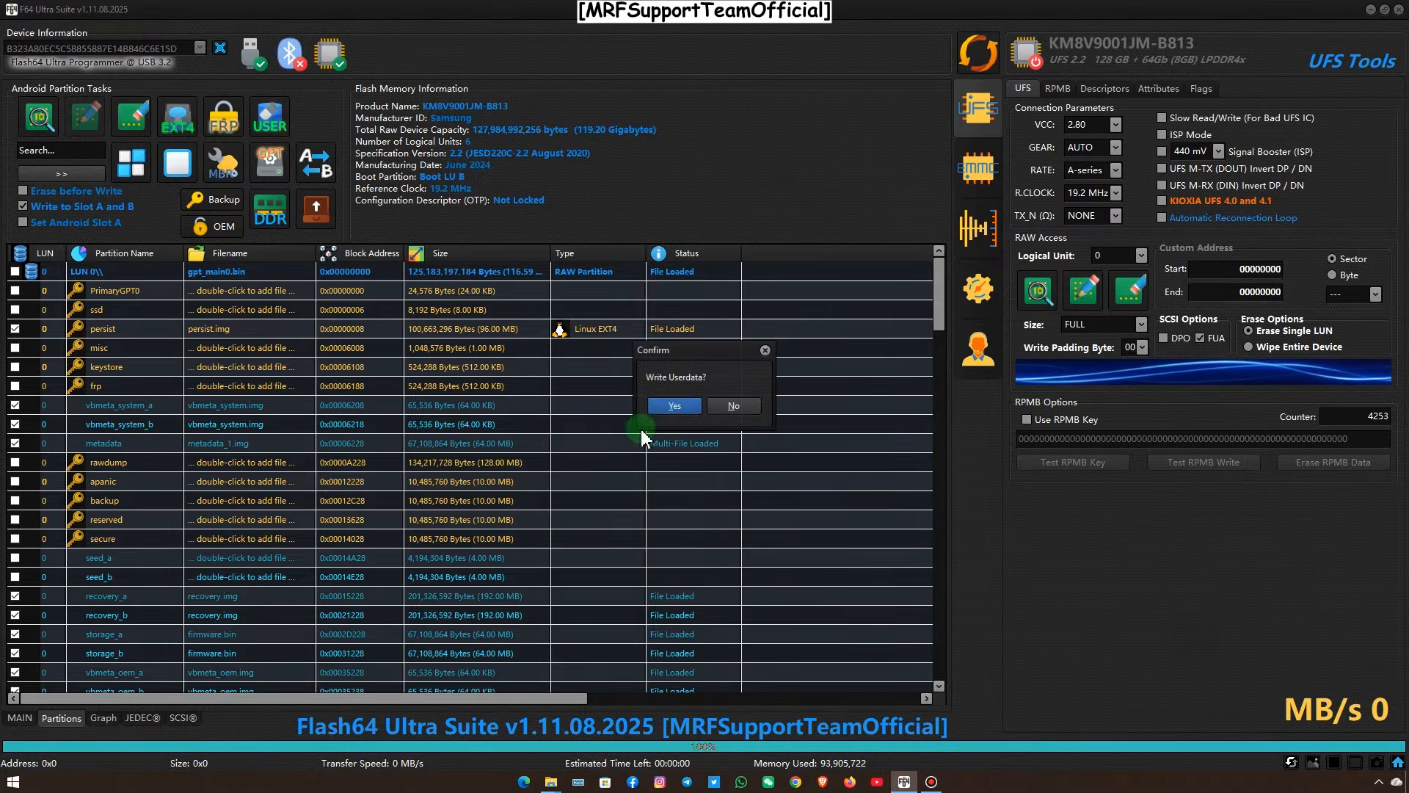
left_click(674, 405)
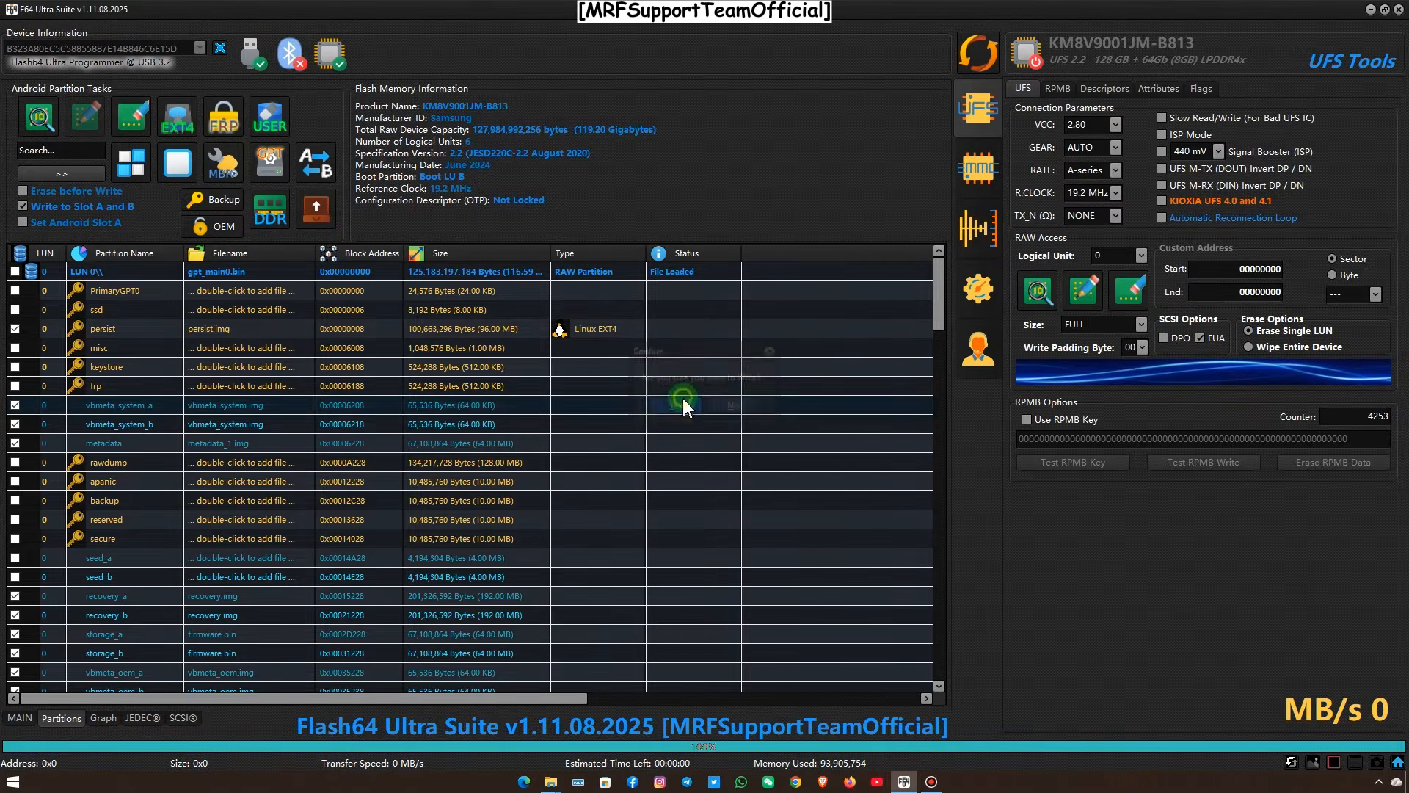
left_click(26, 715)
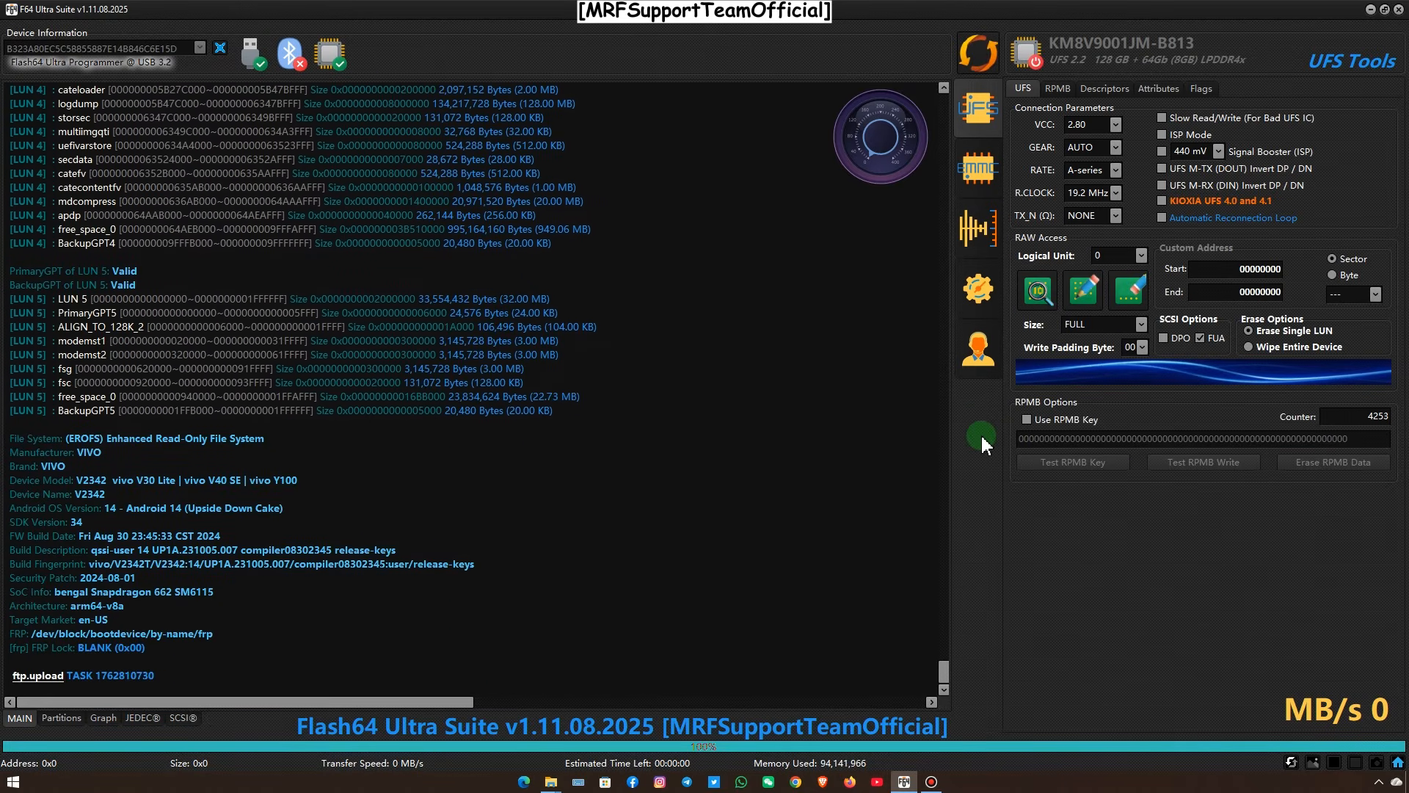
Start choosing a flash file for LUN 0 and browse to the sec_20251110_123808 folder in the KM8V9001JM-B813 UFS backups
left_click(61, 718)
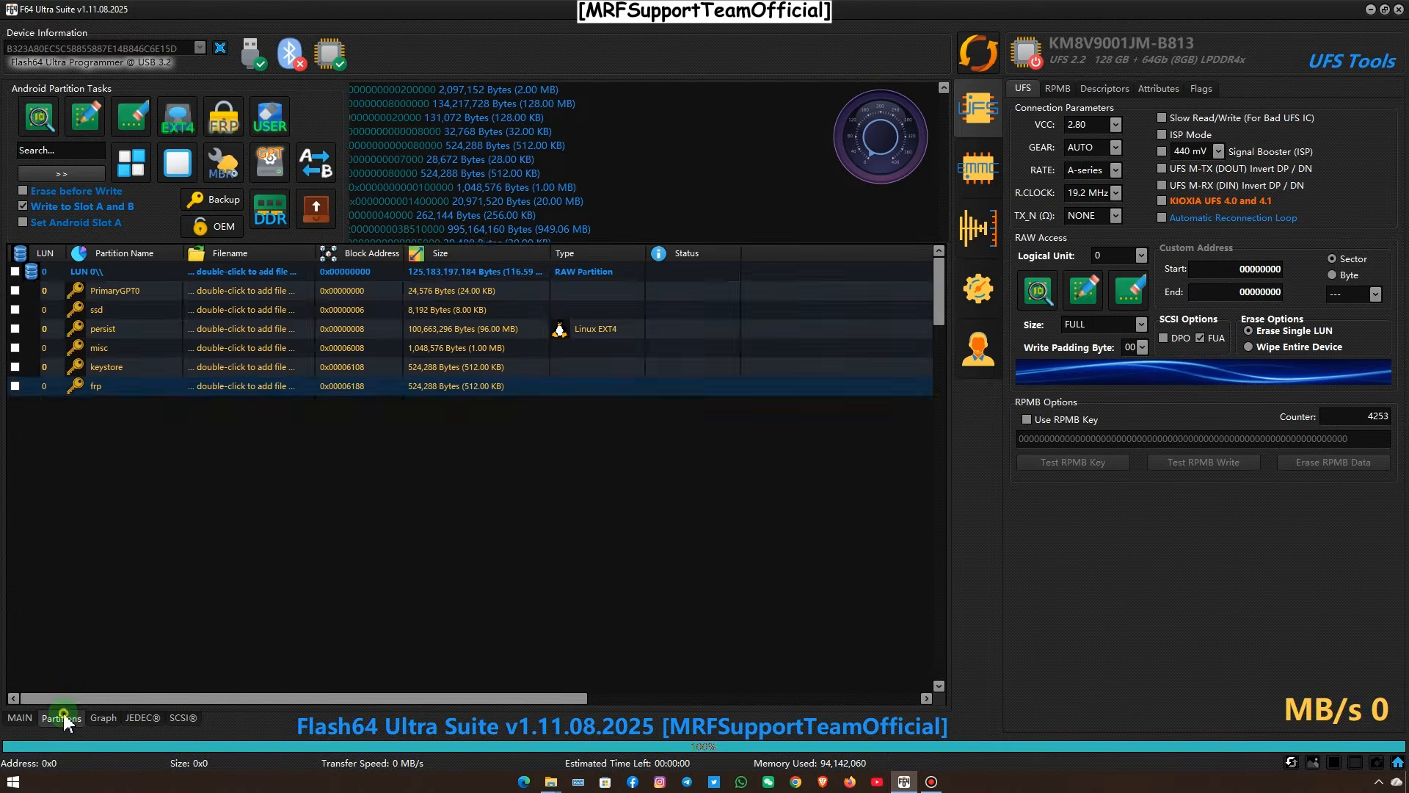
double_click(181, 271)
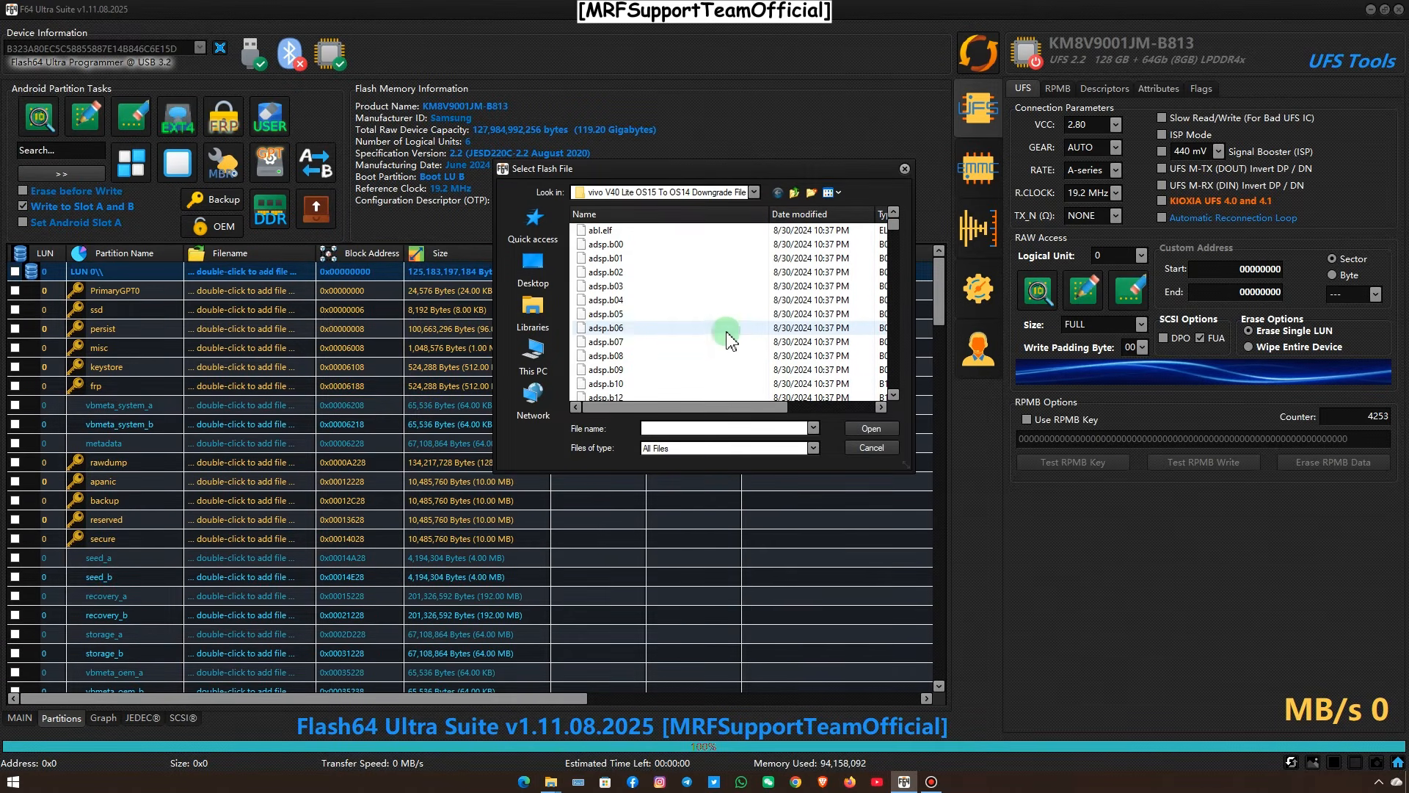
left_click(793, 193)
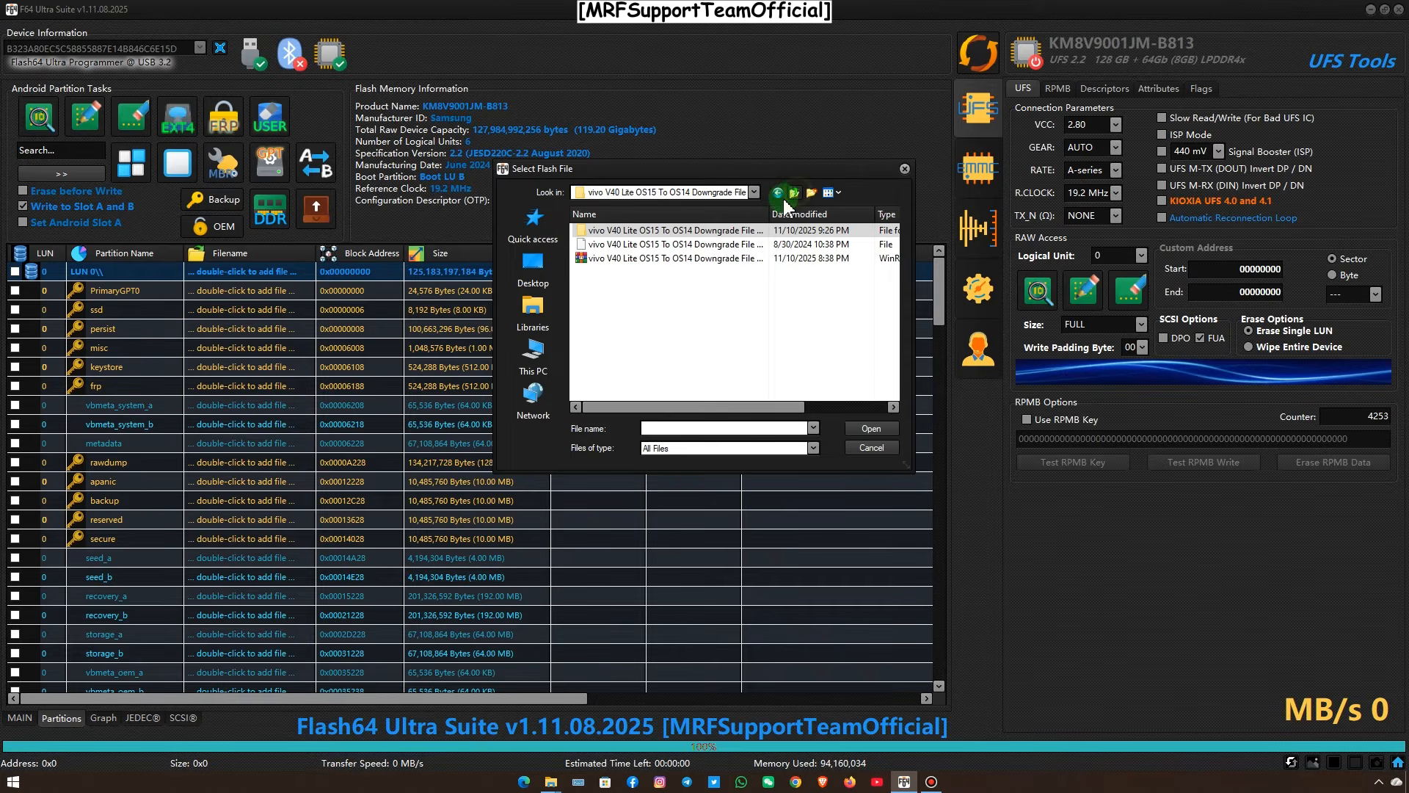
left_click(793, 193)
double_click(641, 248)
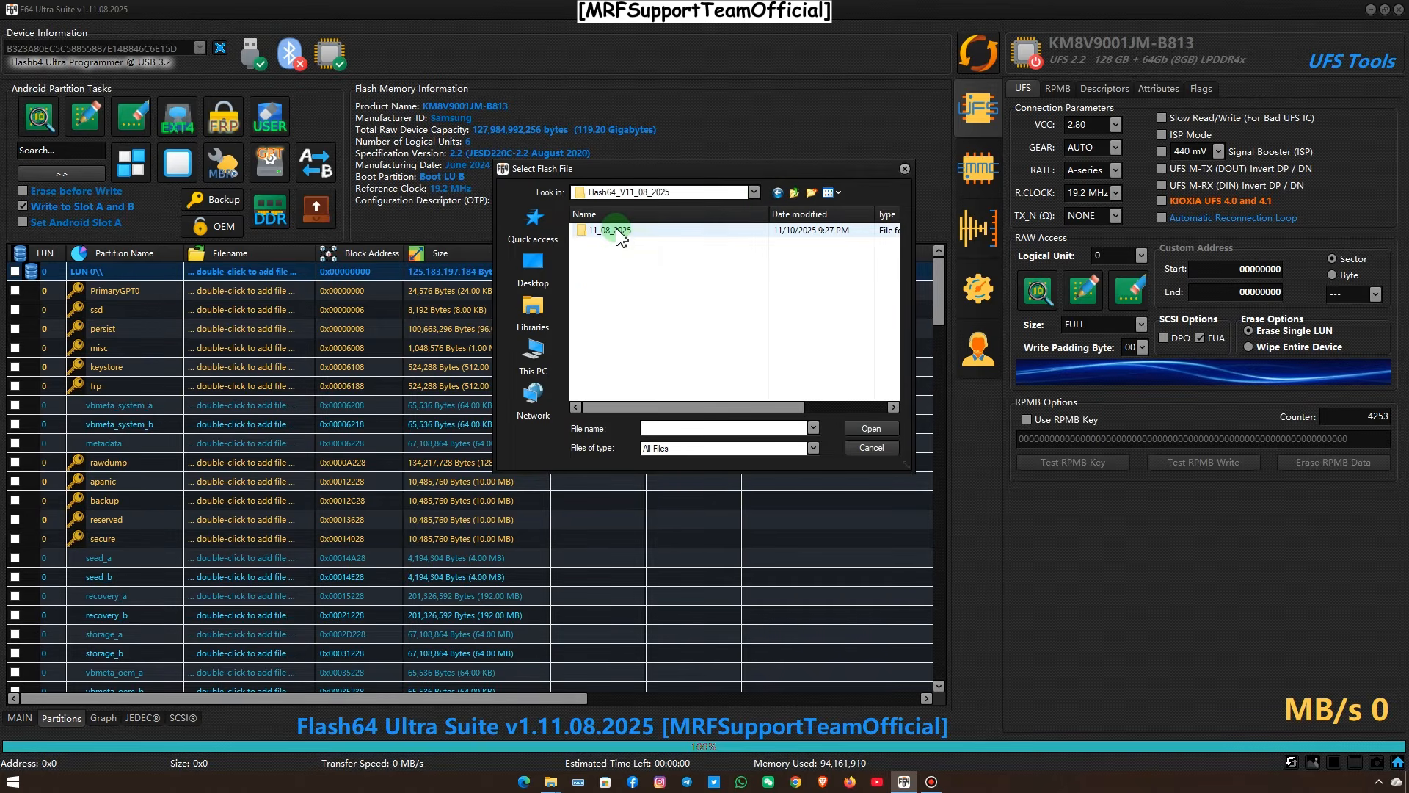
double_click(605, 244)
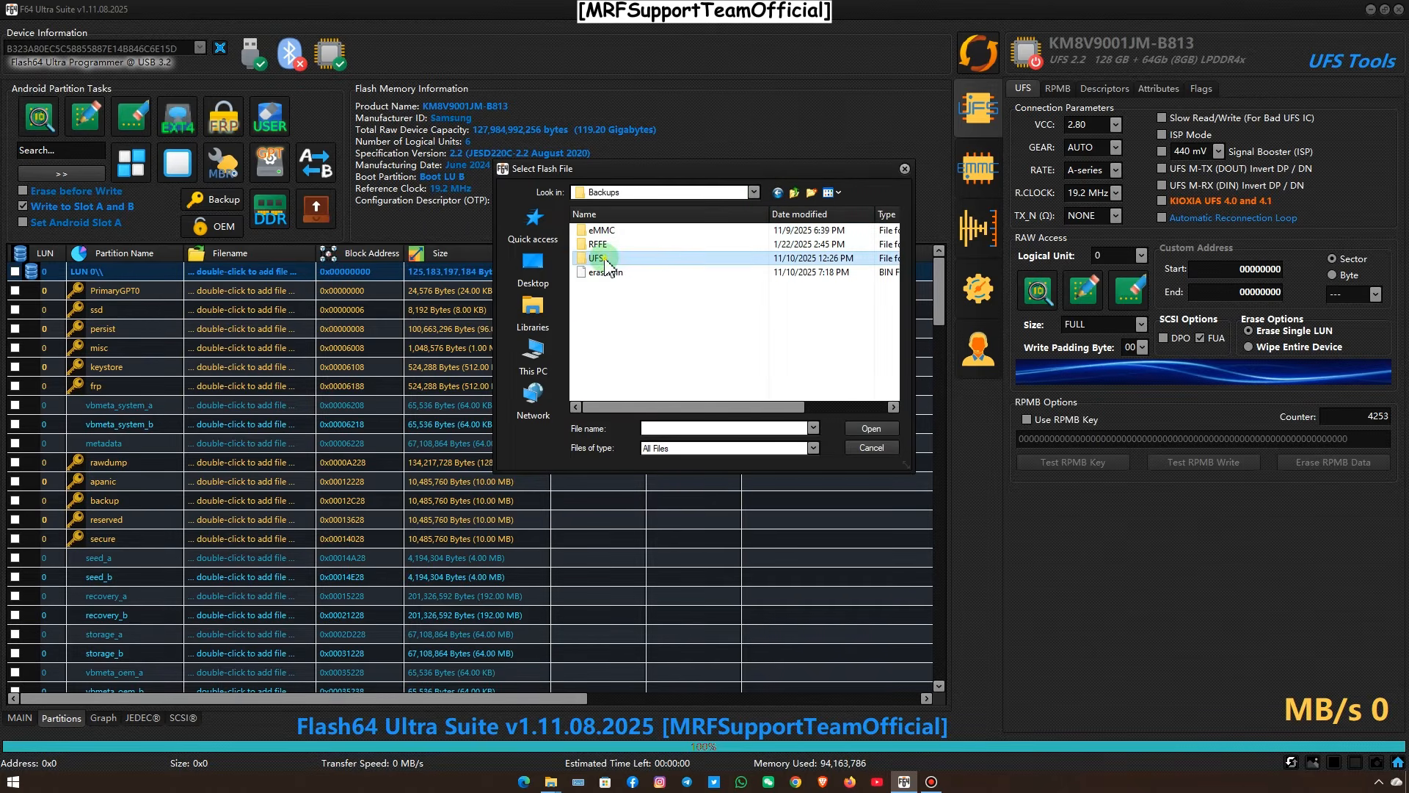
double_click(610, 232)
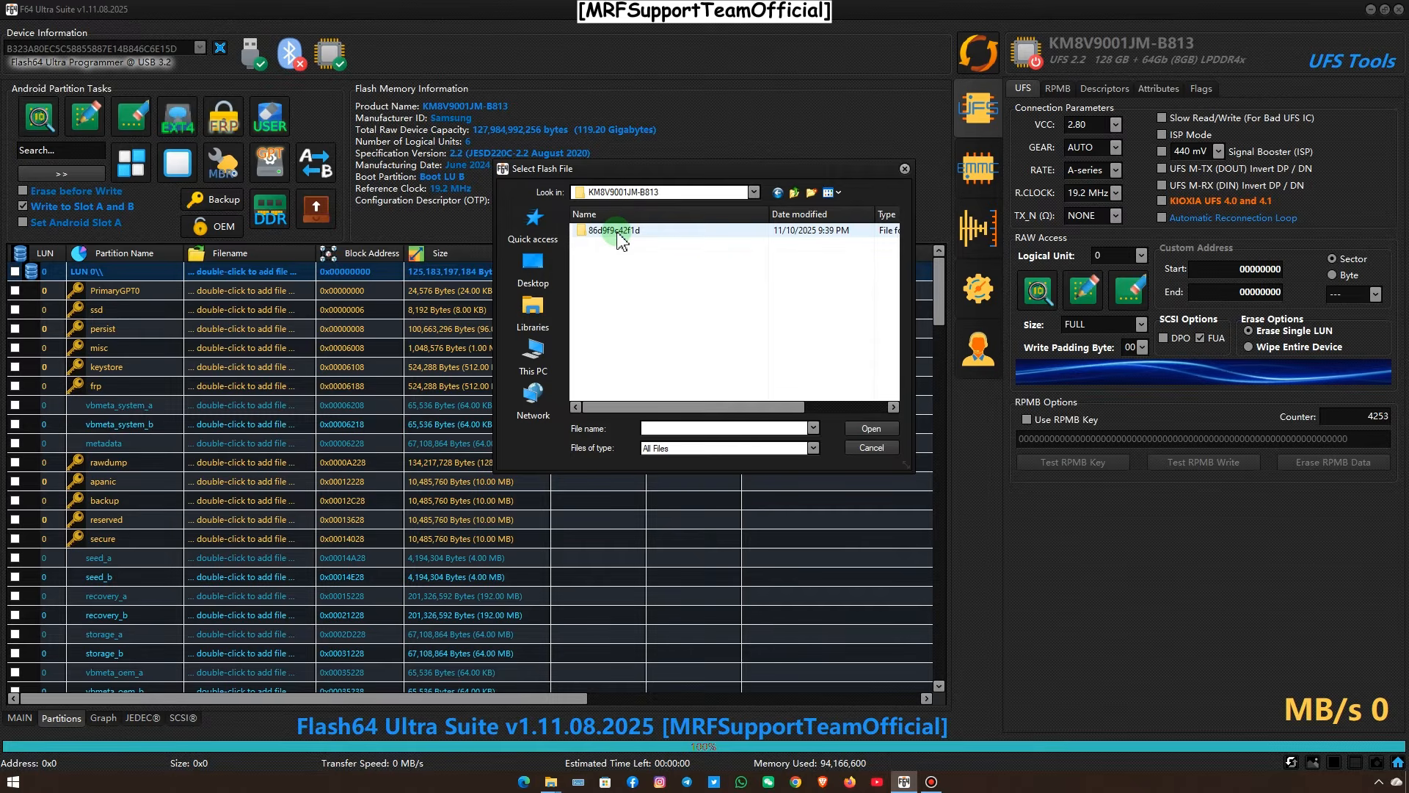
double_click(616, 231)
double_click(606, 258)
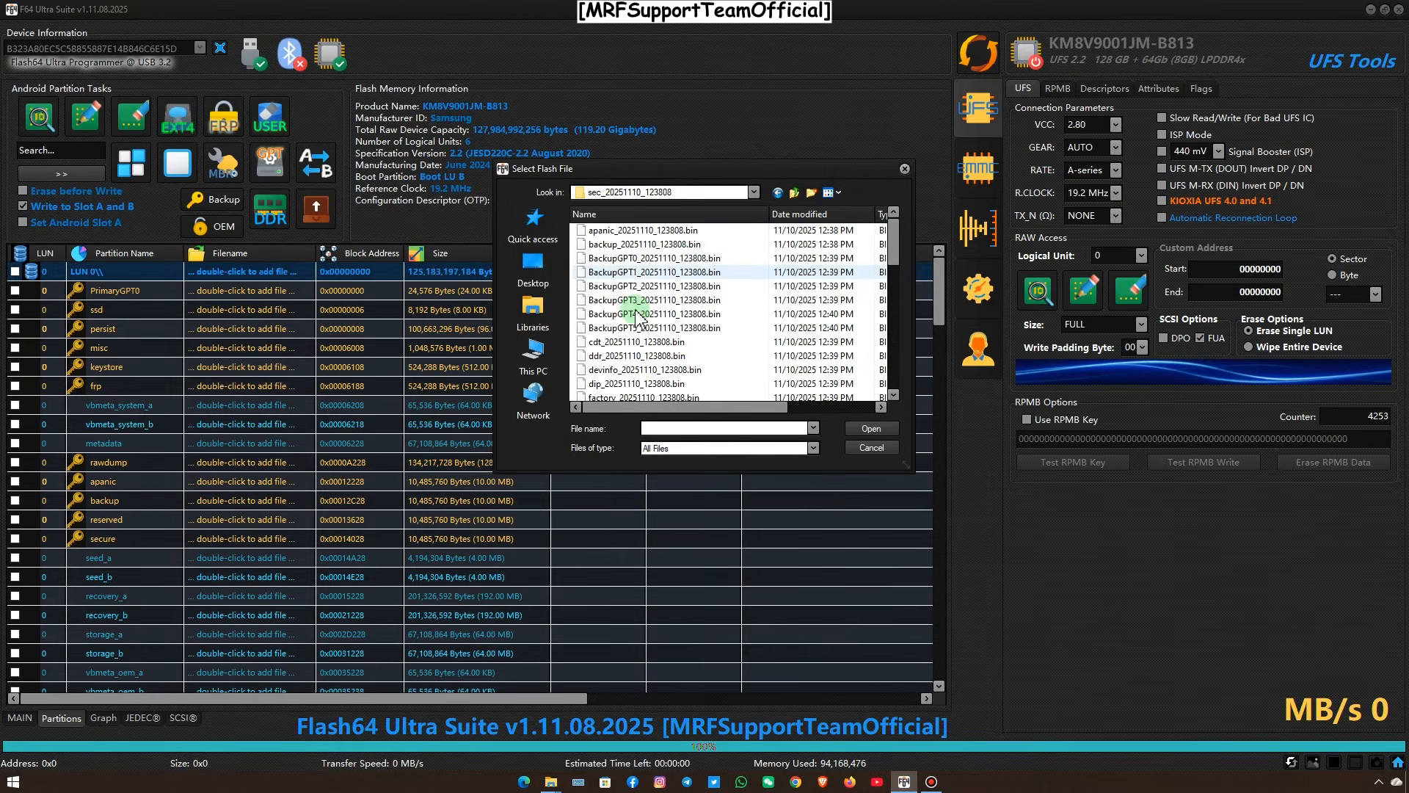
Load the Qualcomm XML rawprogram_0_20251110_123808.xml along with the XML files for the other partitions, and write the security backup to the chip
left_click(812, 448)
left_click(710, 519)
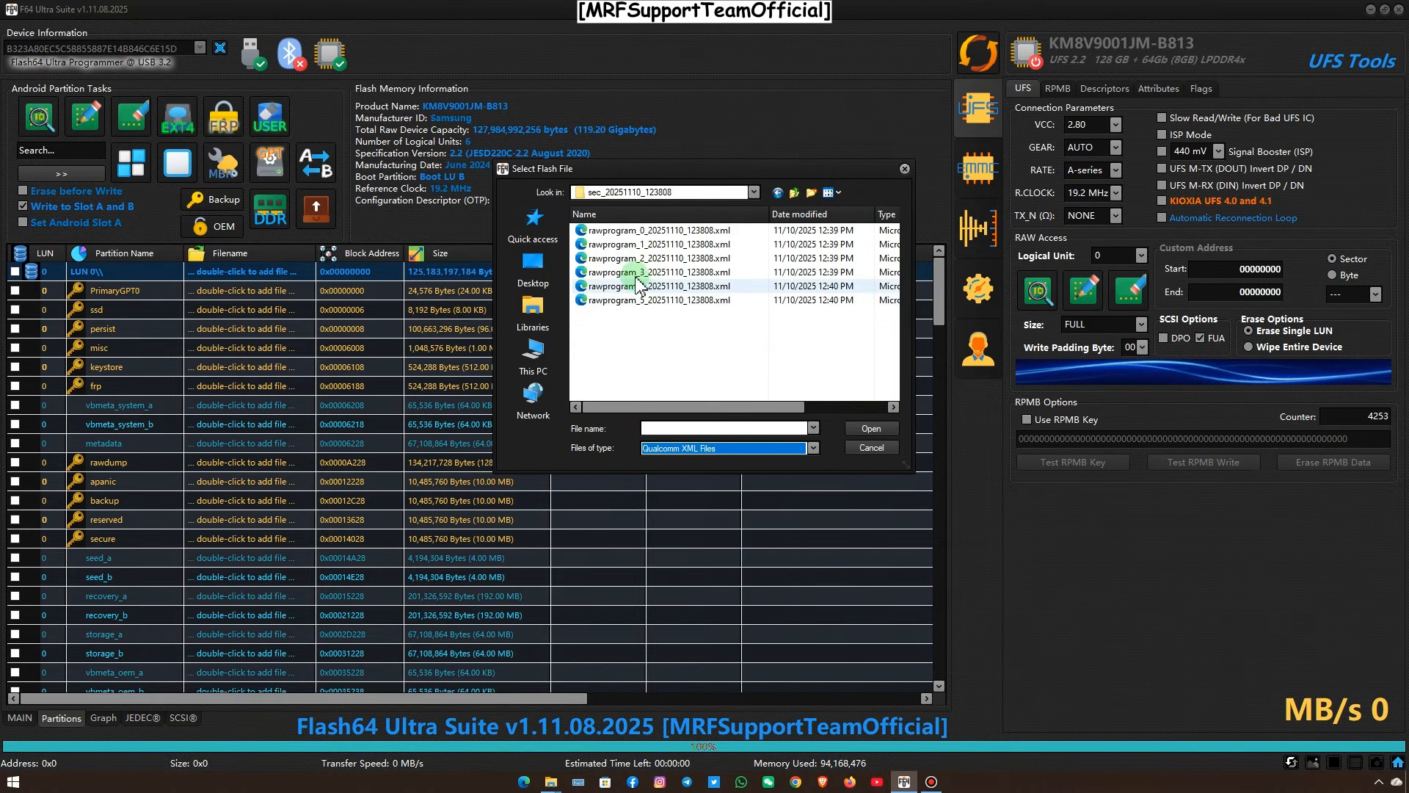
double_click(630, 230)
left_click(673, 410)
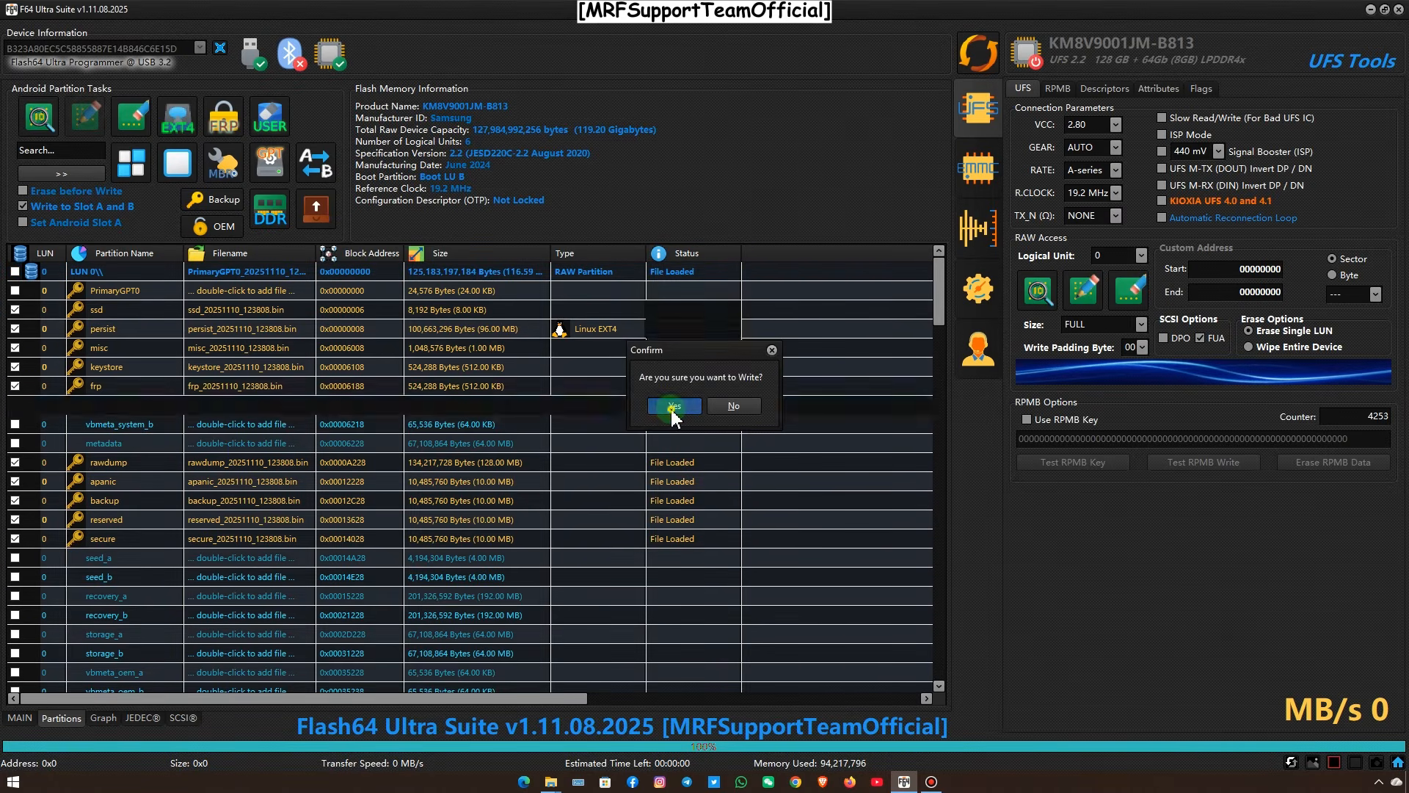
left_click(673, 409)
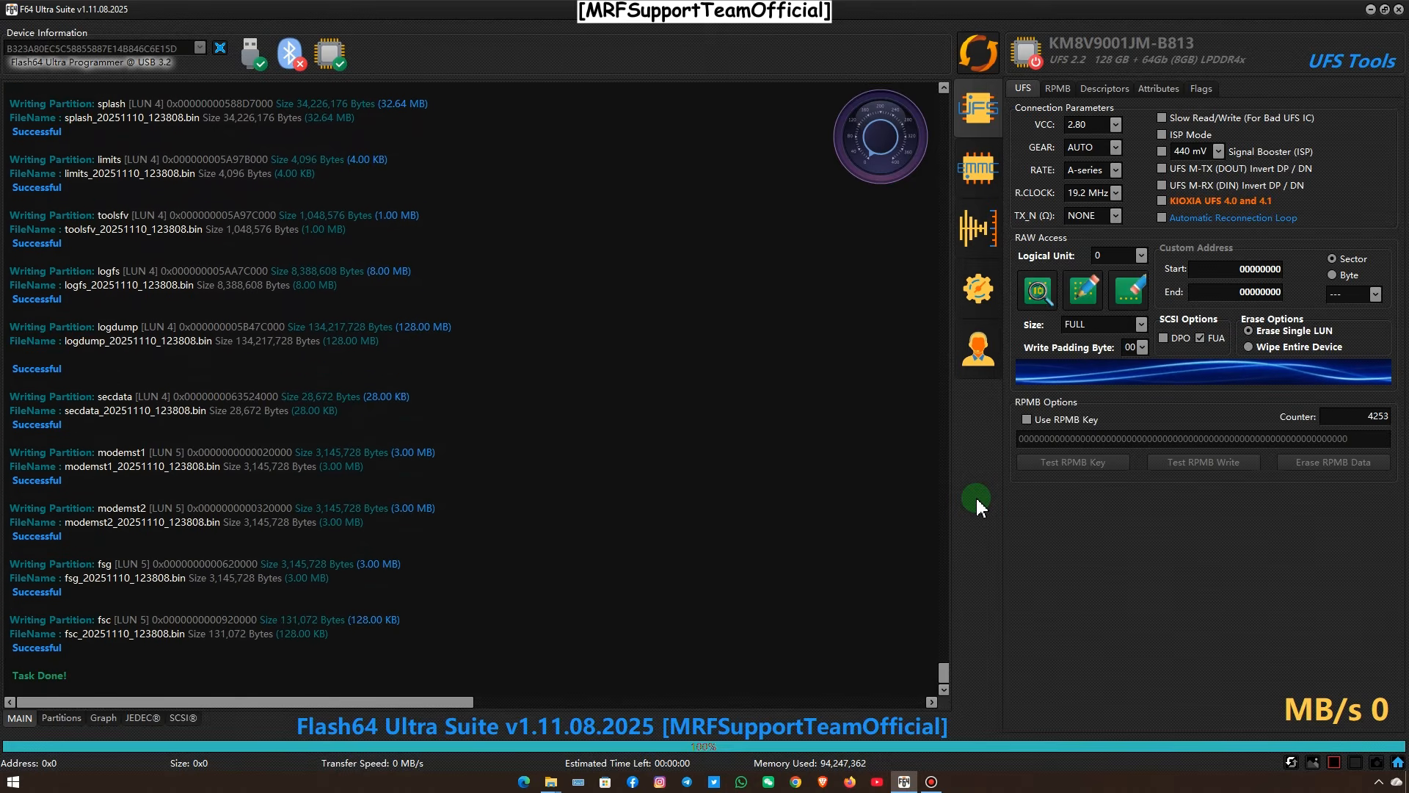
Reconnect to the UFS chip to reread its partition information and change the boot slot to B
left_click(983, 51)
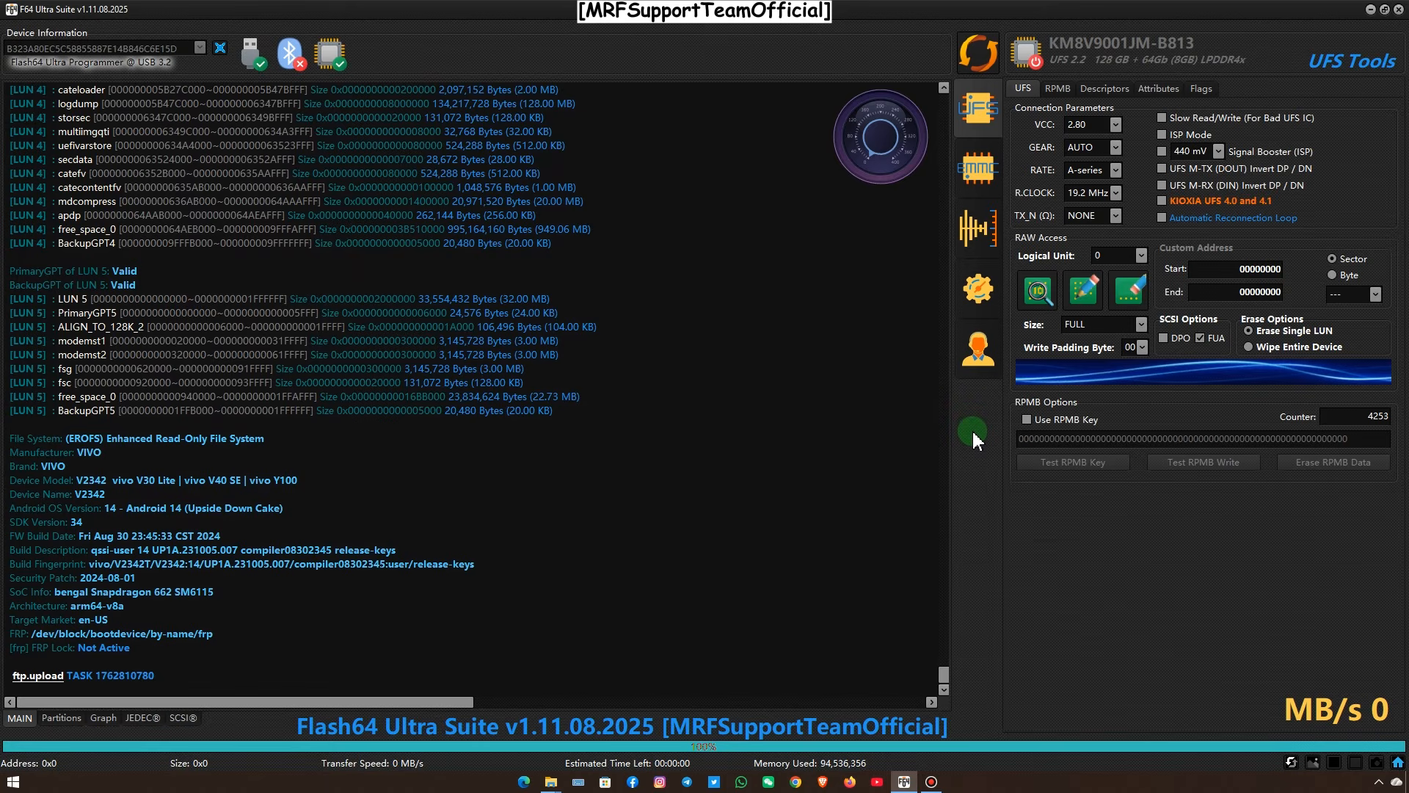
left_click(53, 717)
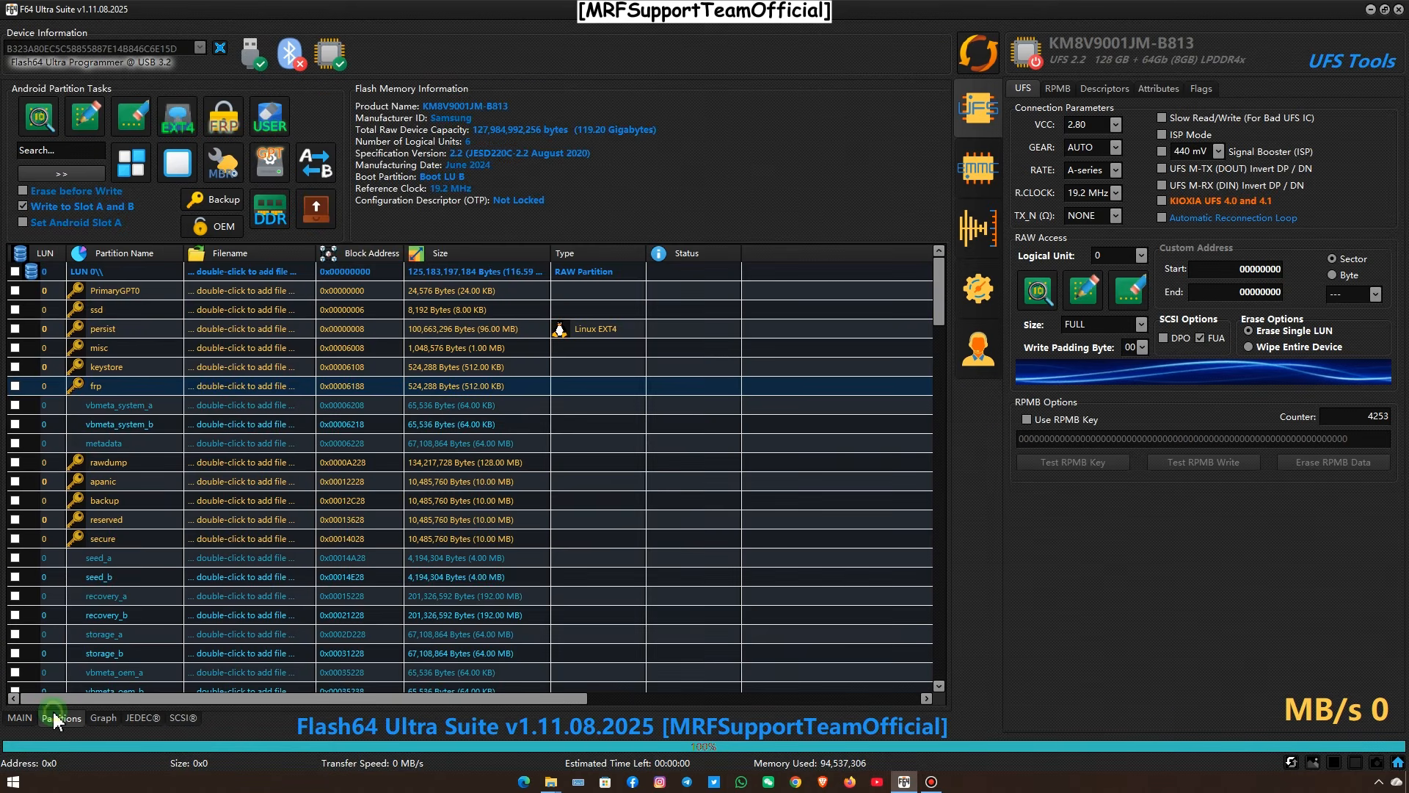
left_click(320, 166)
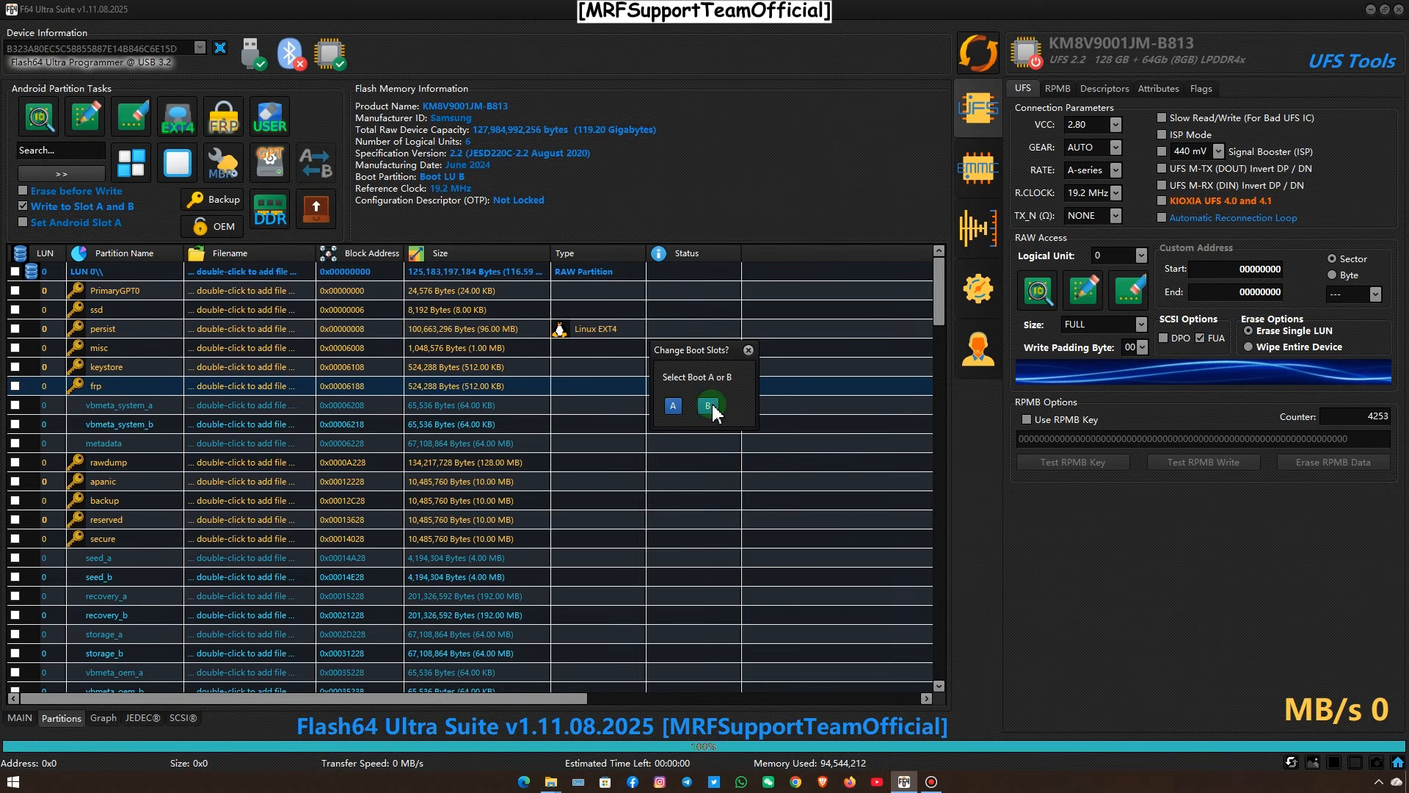
left_click(709, 406)
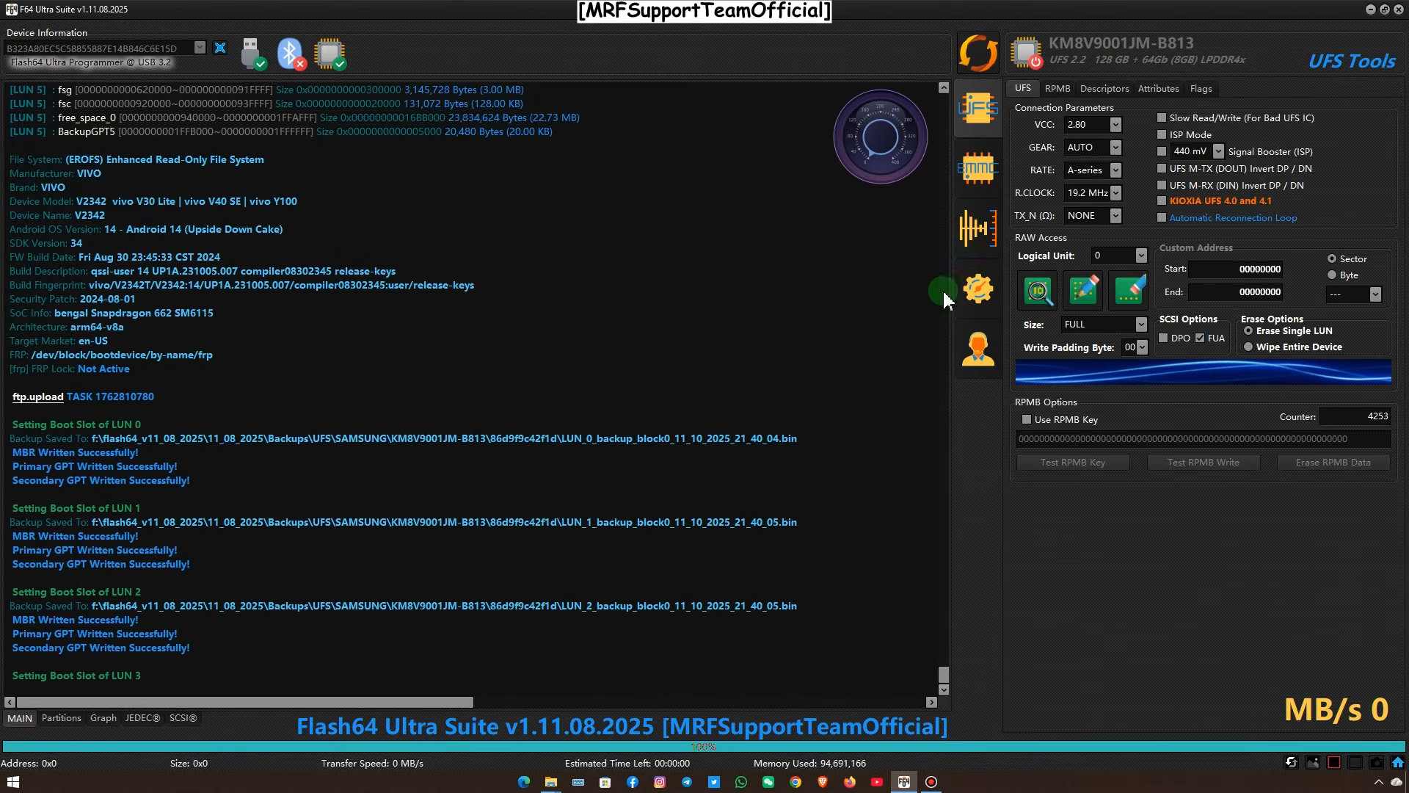
Reread the chip and firmware information following the slot change and put the UFS device into power-down mode
left_click(972, 51)
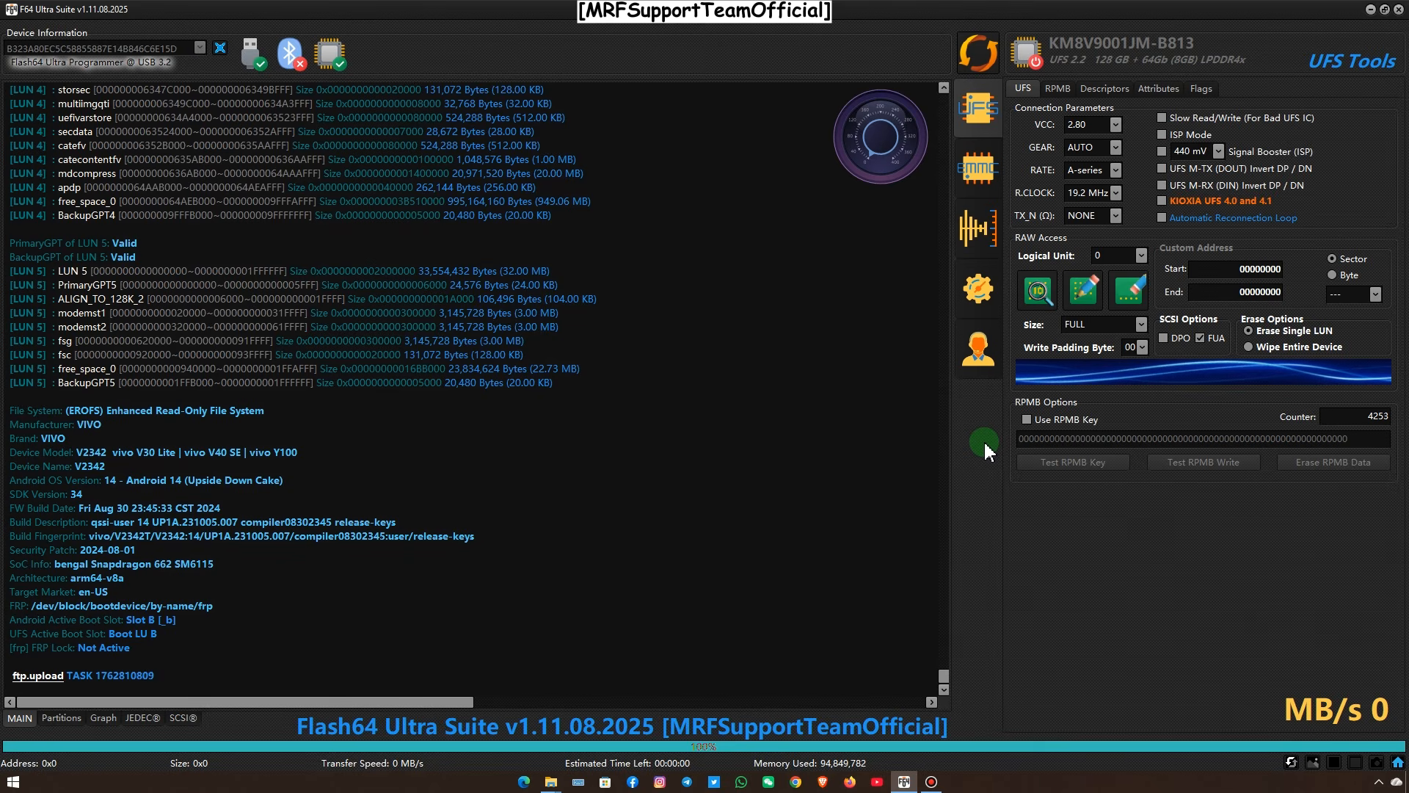
left_click(1034, 66)
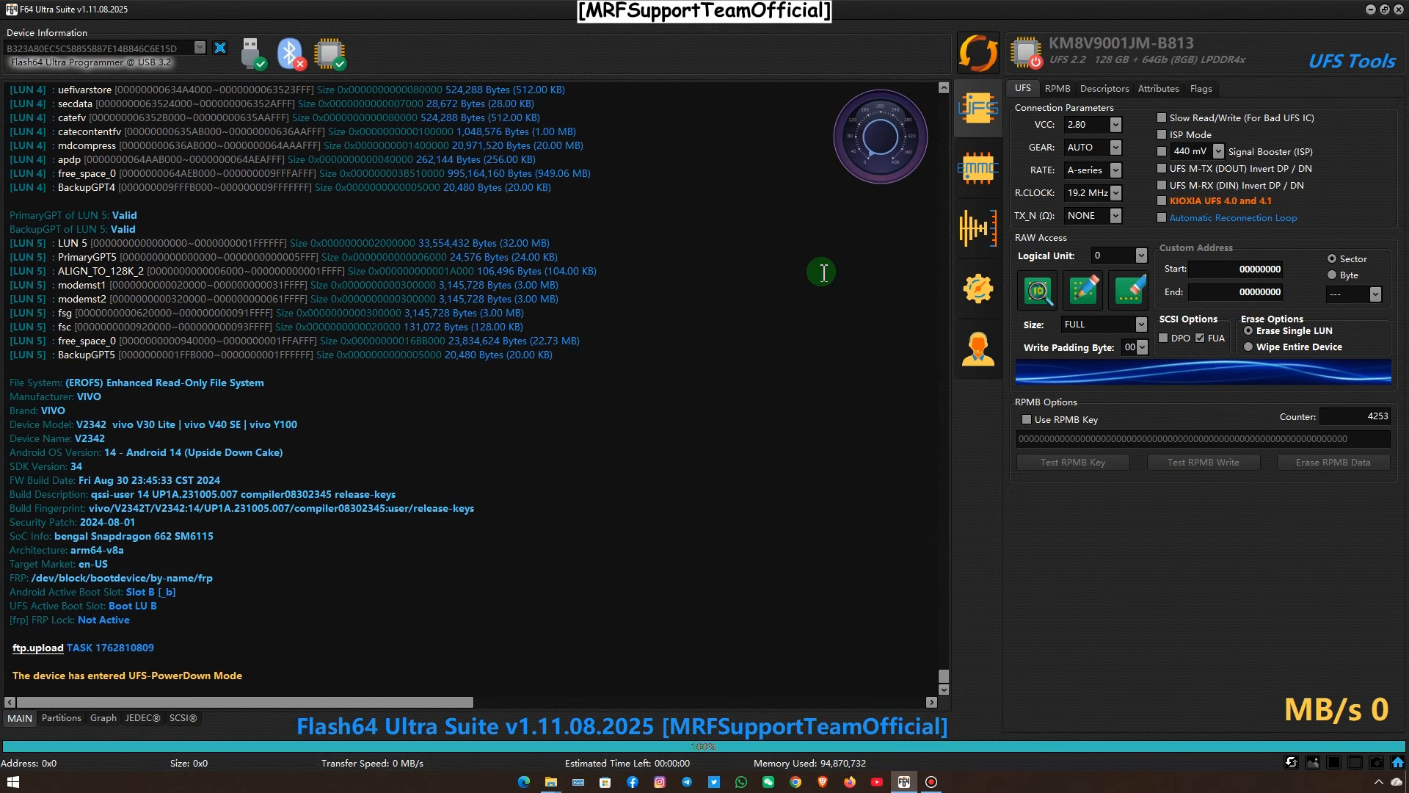